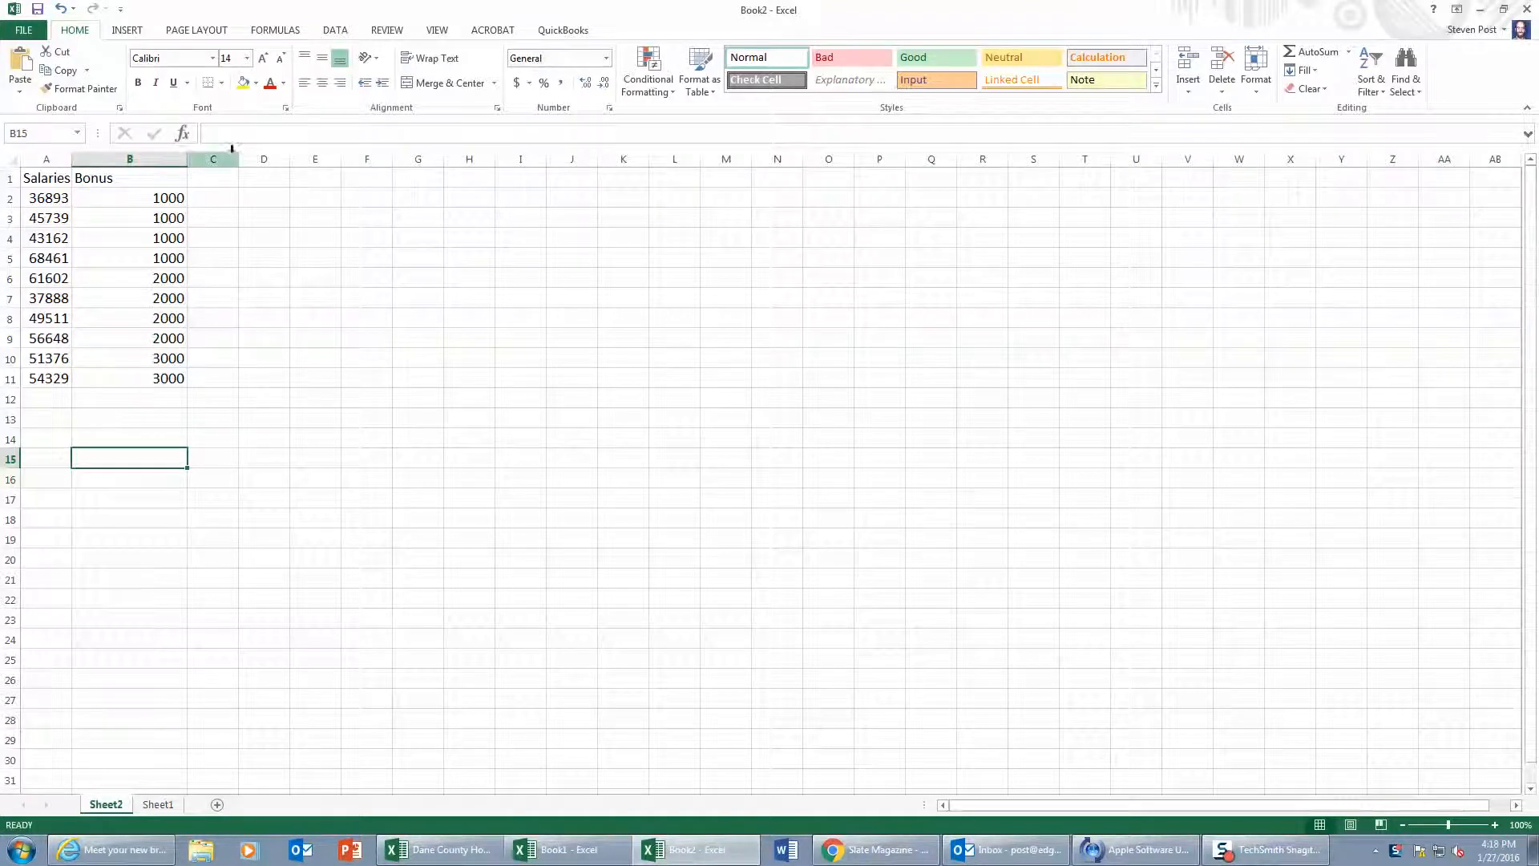
Step: Widen column C and enter the heading "Total" in C1
left_click_drag(238, 154, 303, 154)
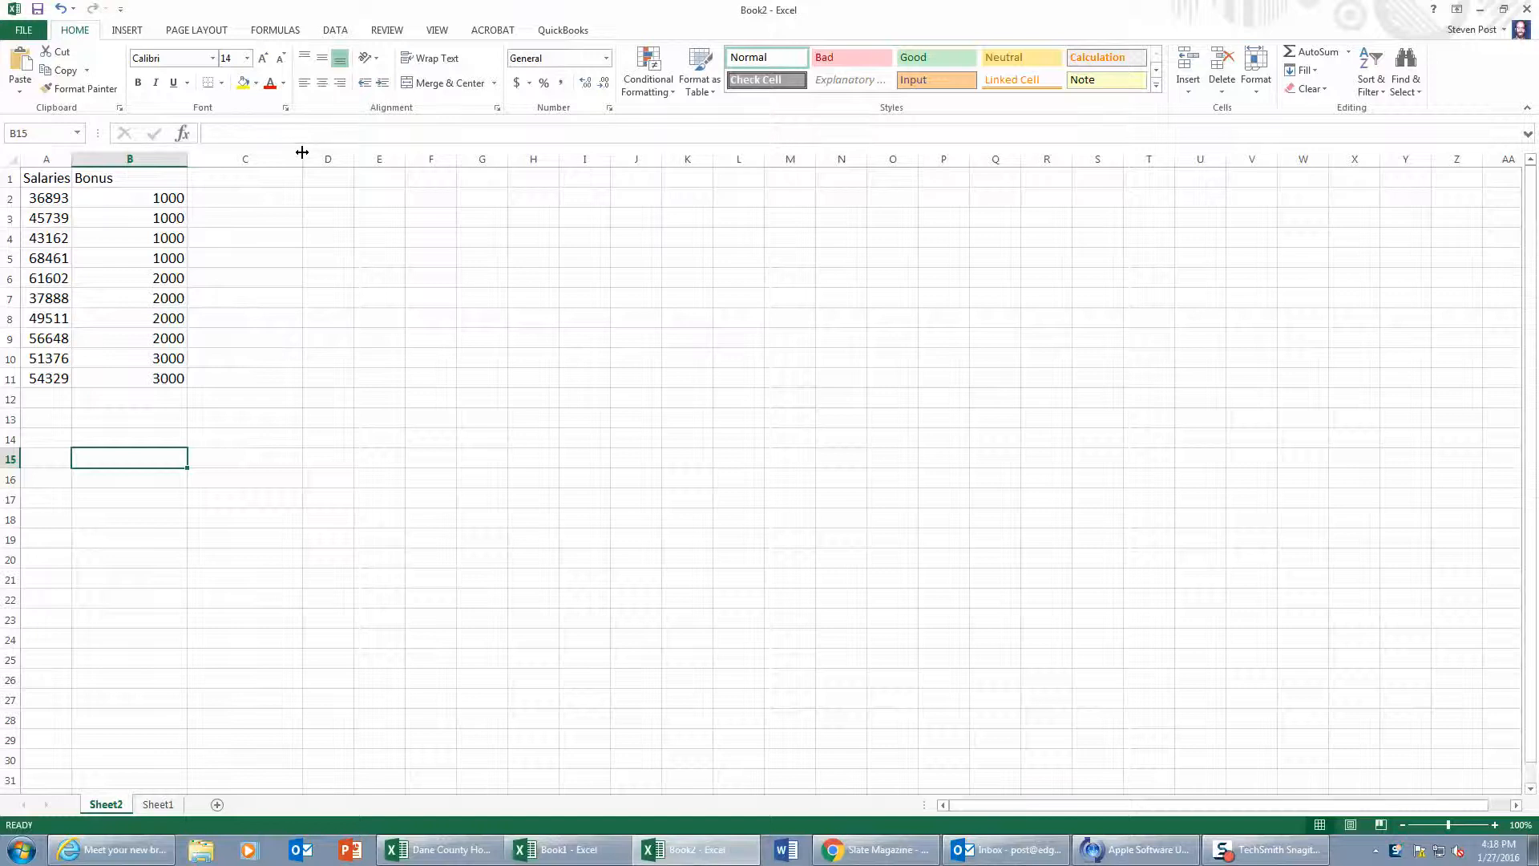
left_click(240, 179)
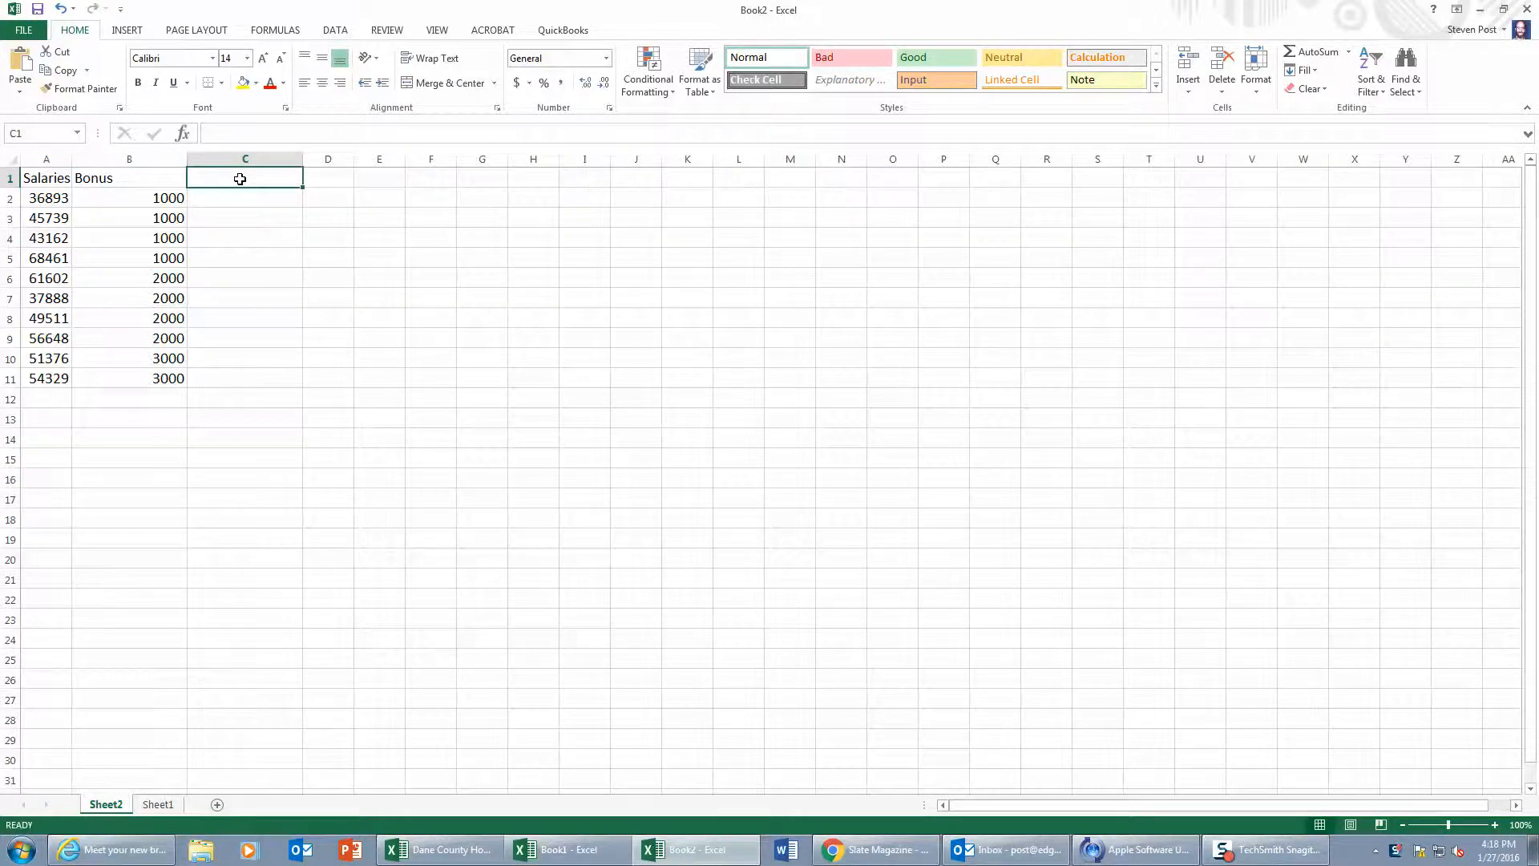
type("Total")
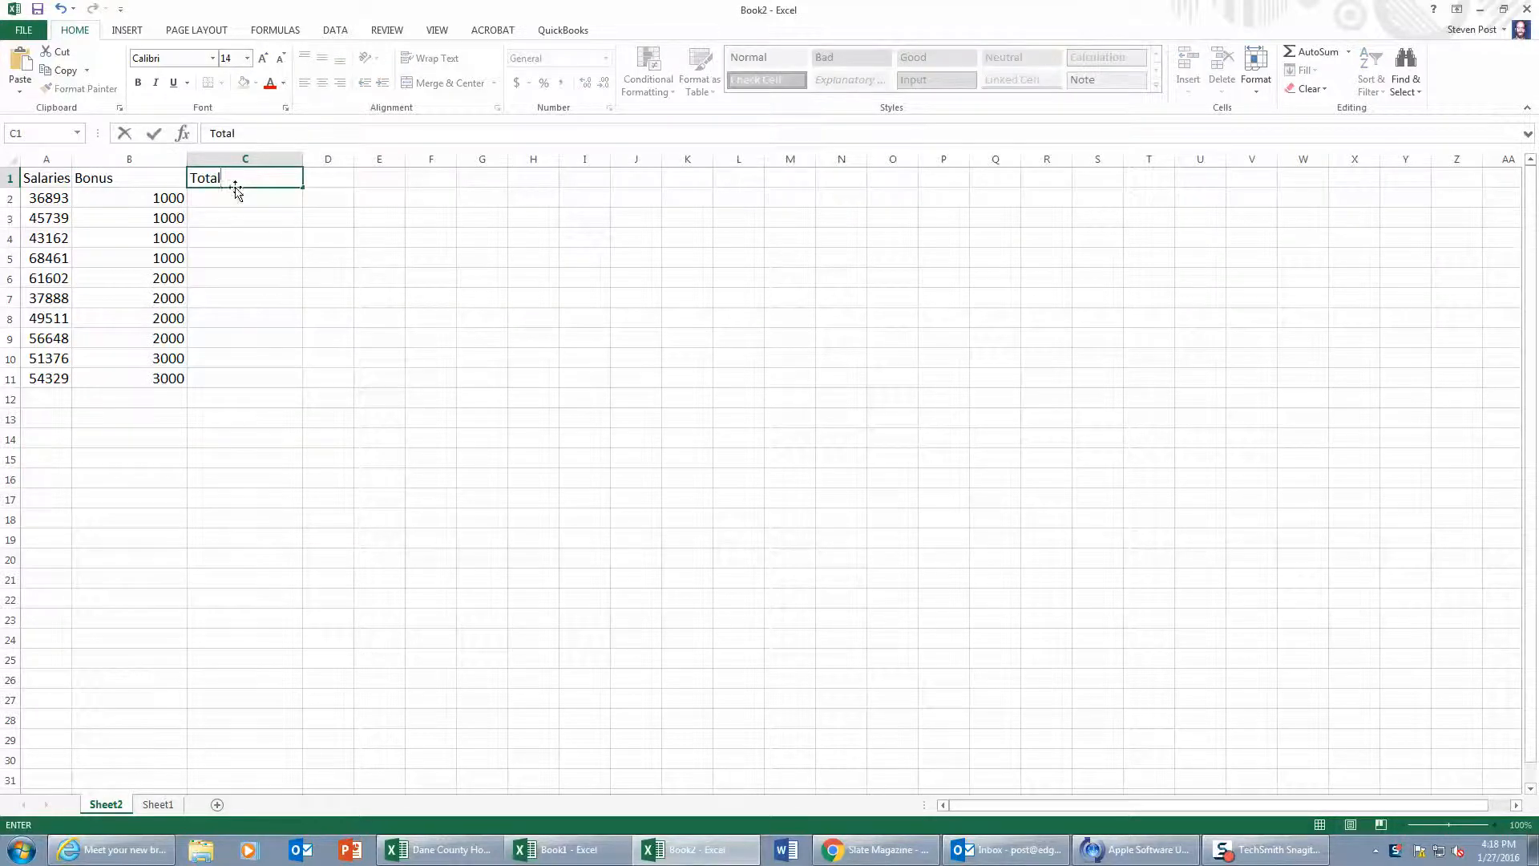
Step: Enter the formula =A2+B2 in C2 to add the first salary and its bonus
left_click(230, 197)
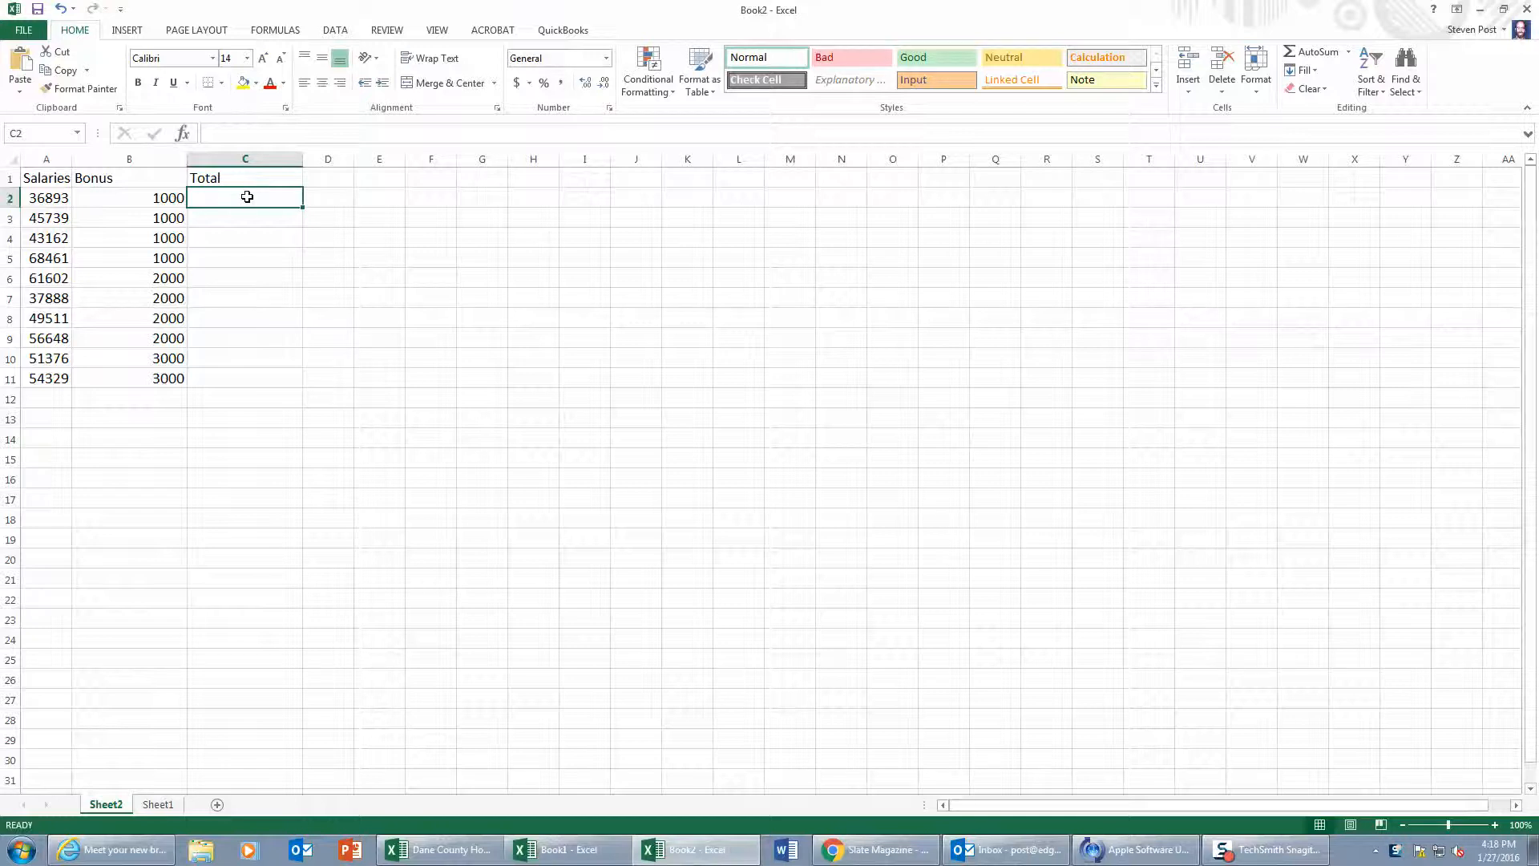
type("=")
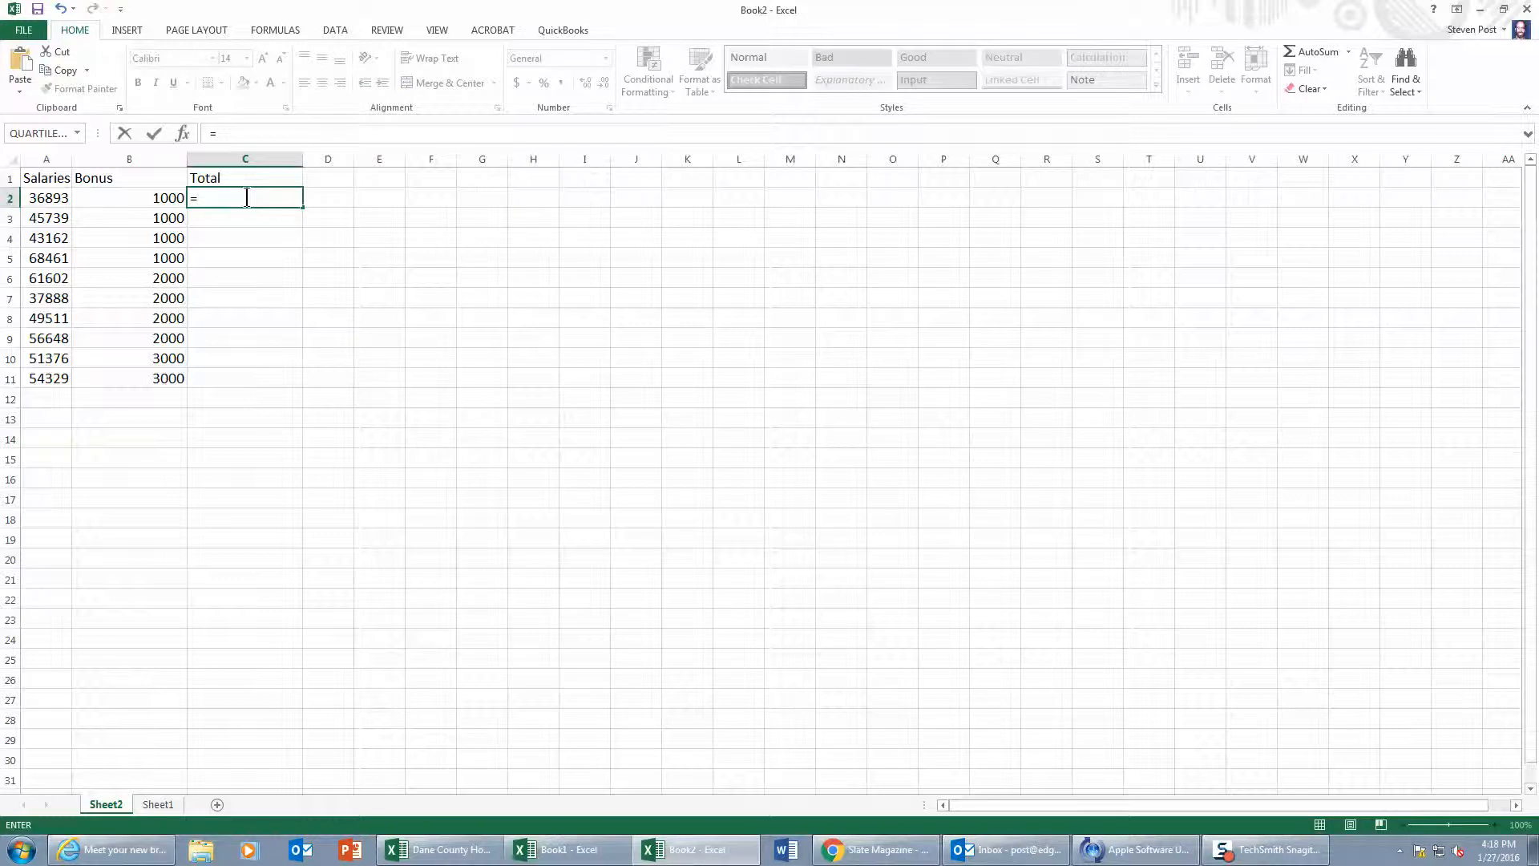
left_click(61, 197)
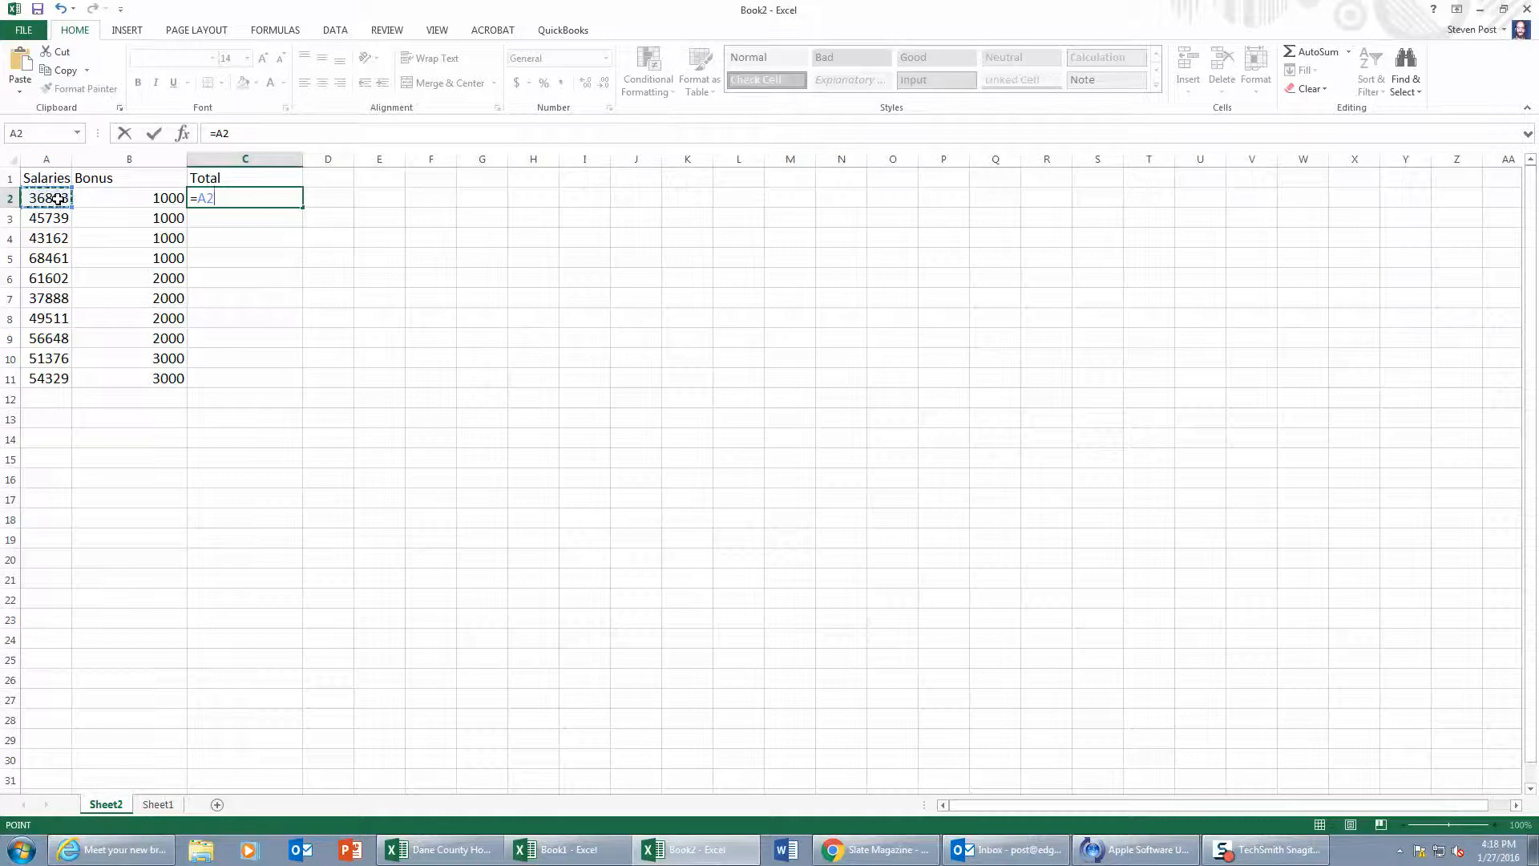
type("+B2")
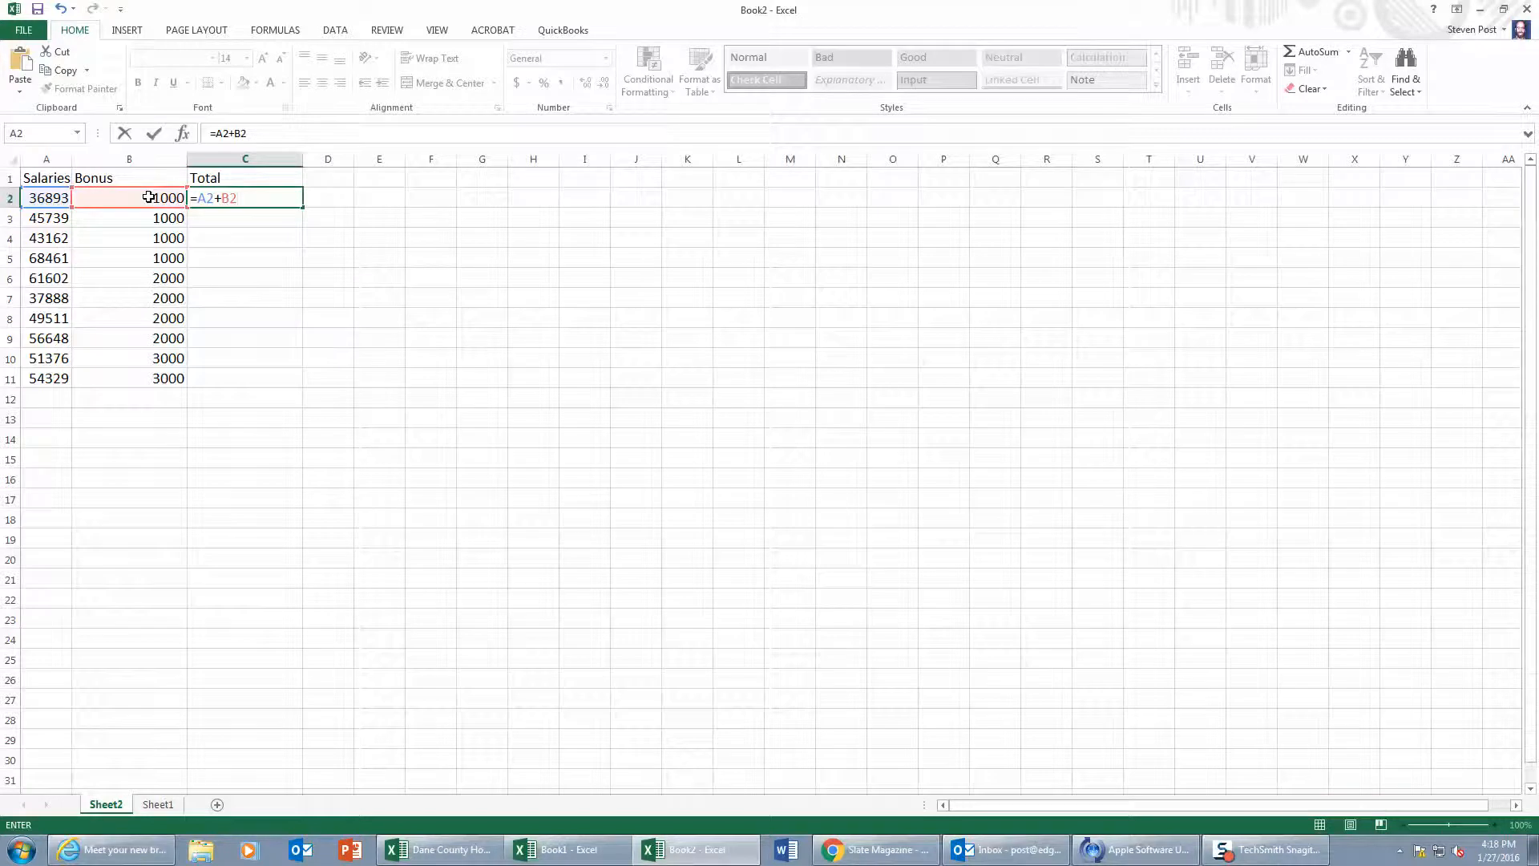
key("Return")
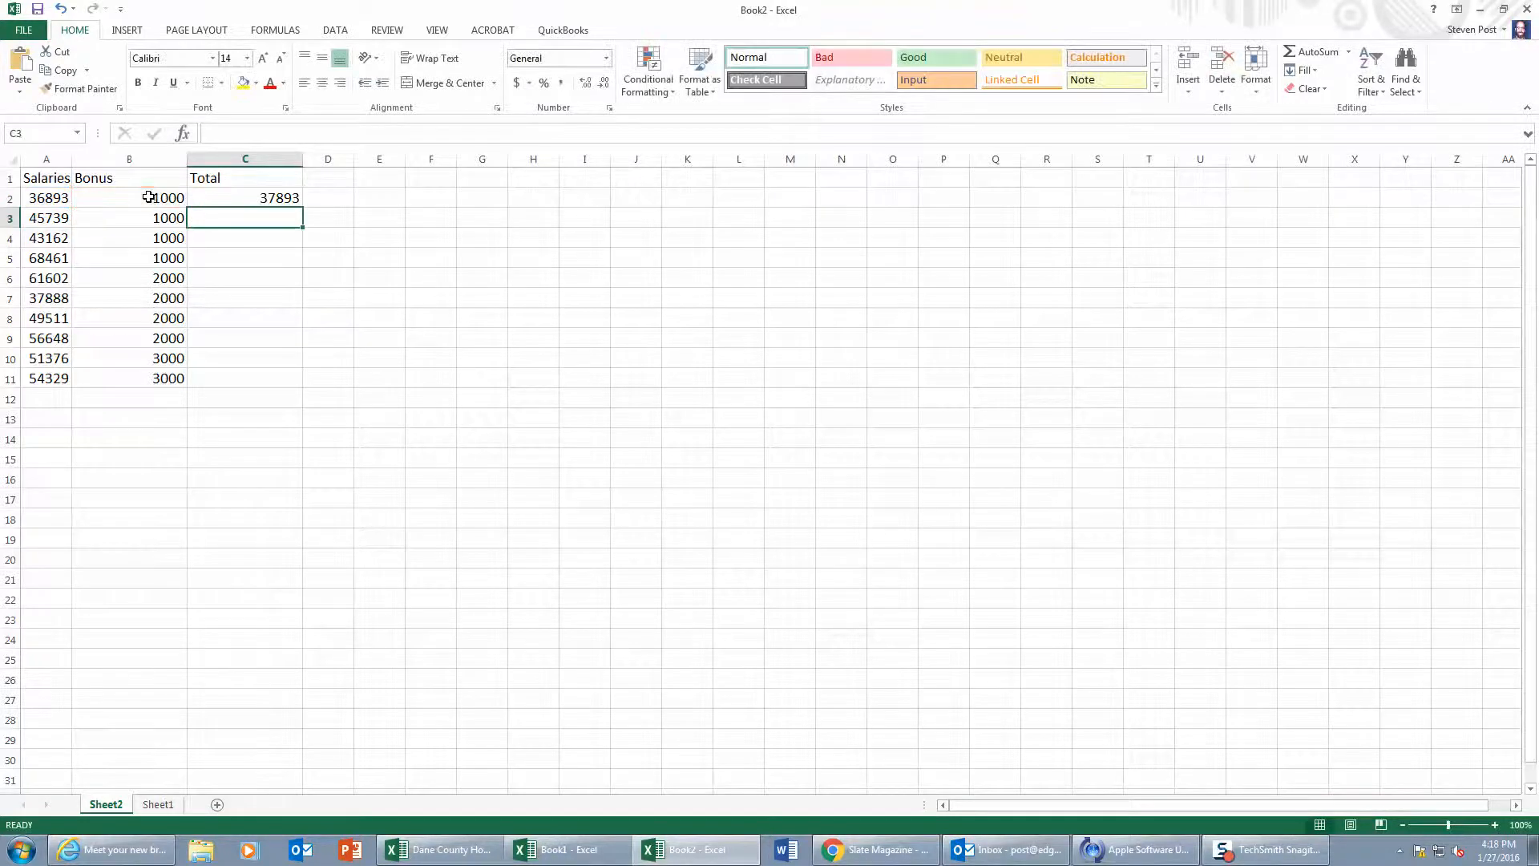
Step: Copy the Total formula from C2 down through C11
left_click(233, 193)
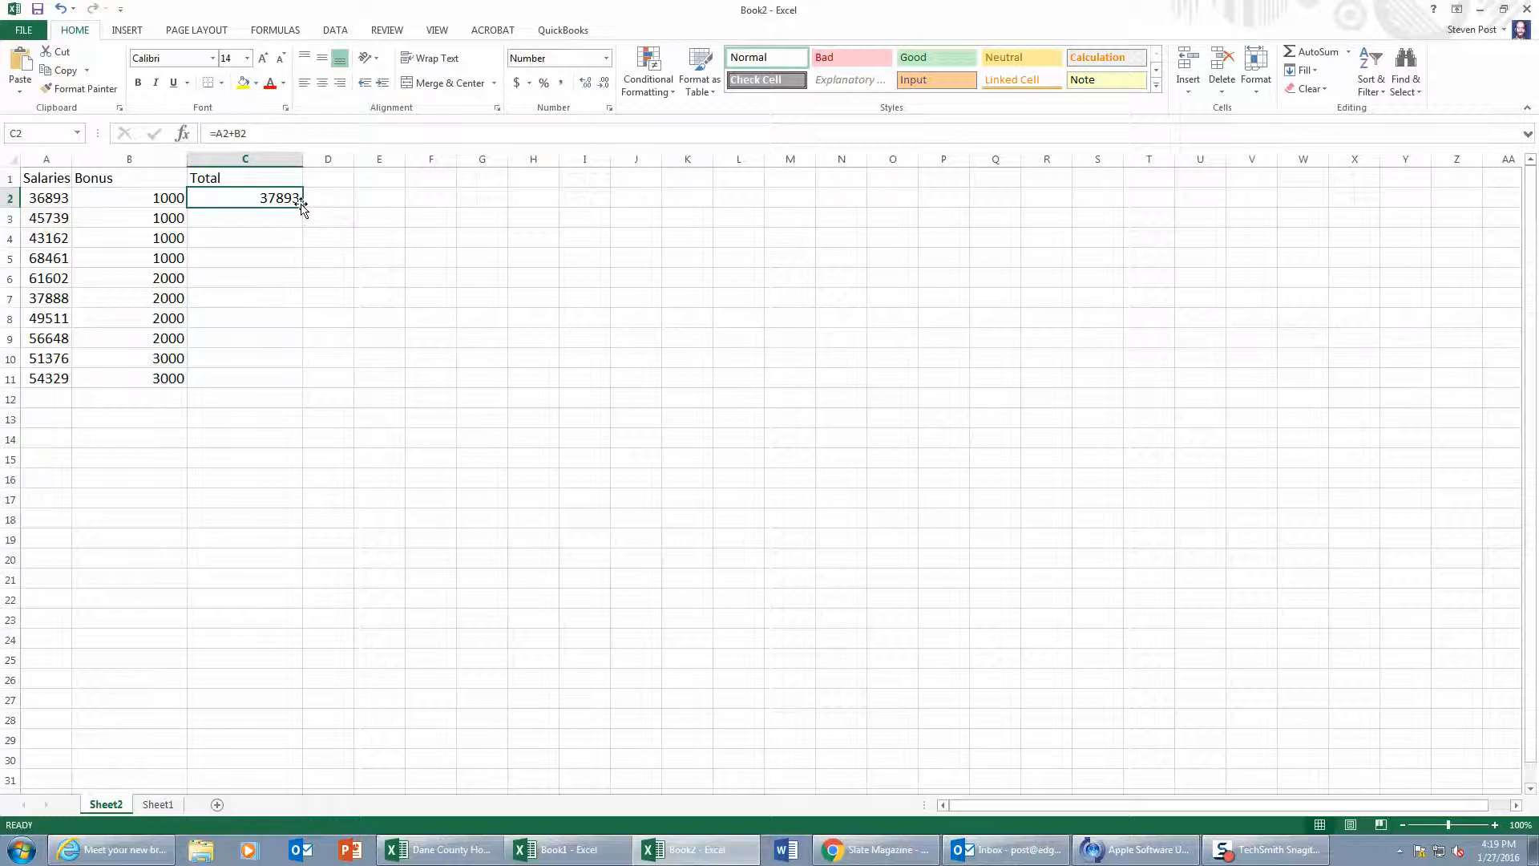
left_click_drag(303, 209, 274, 378)
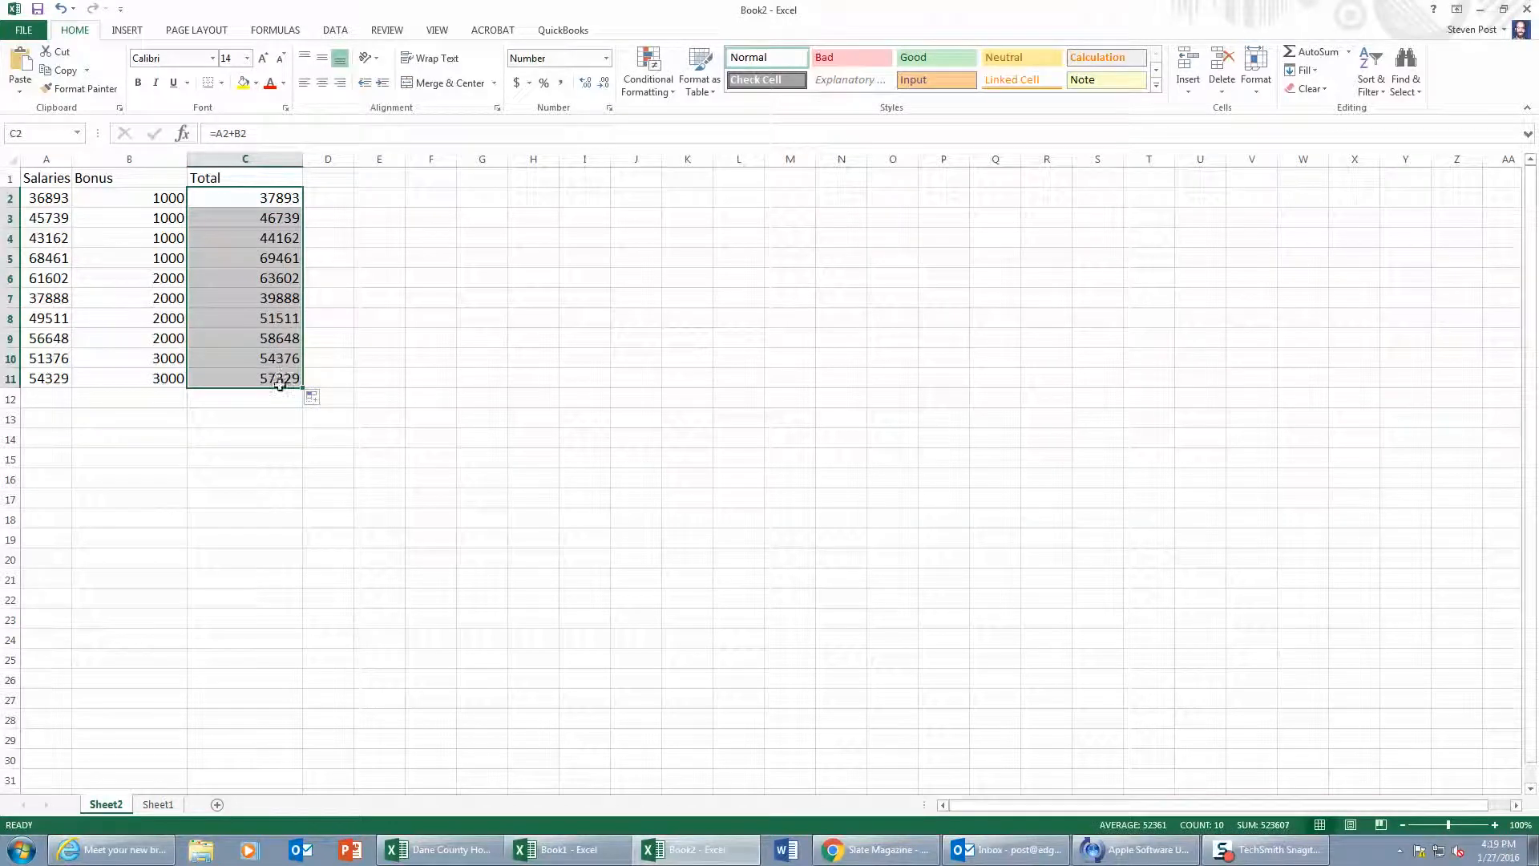
left_click(284, 379)
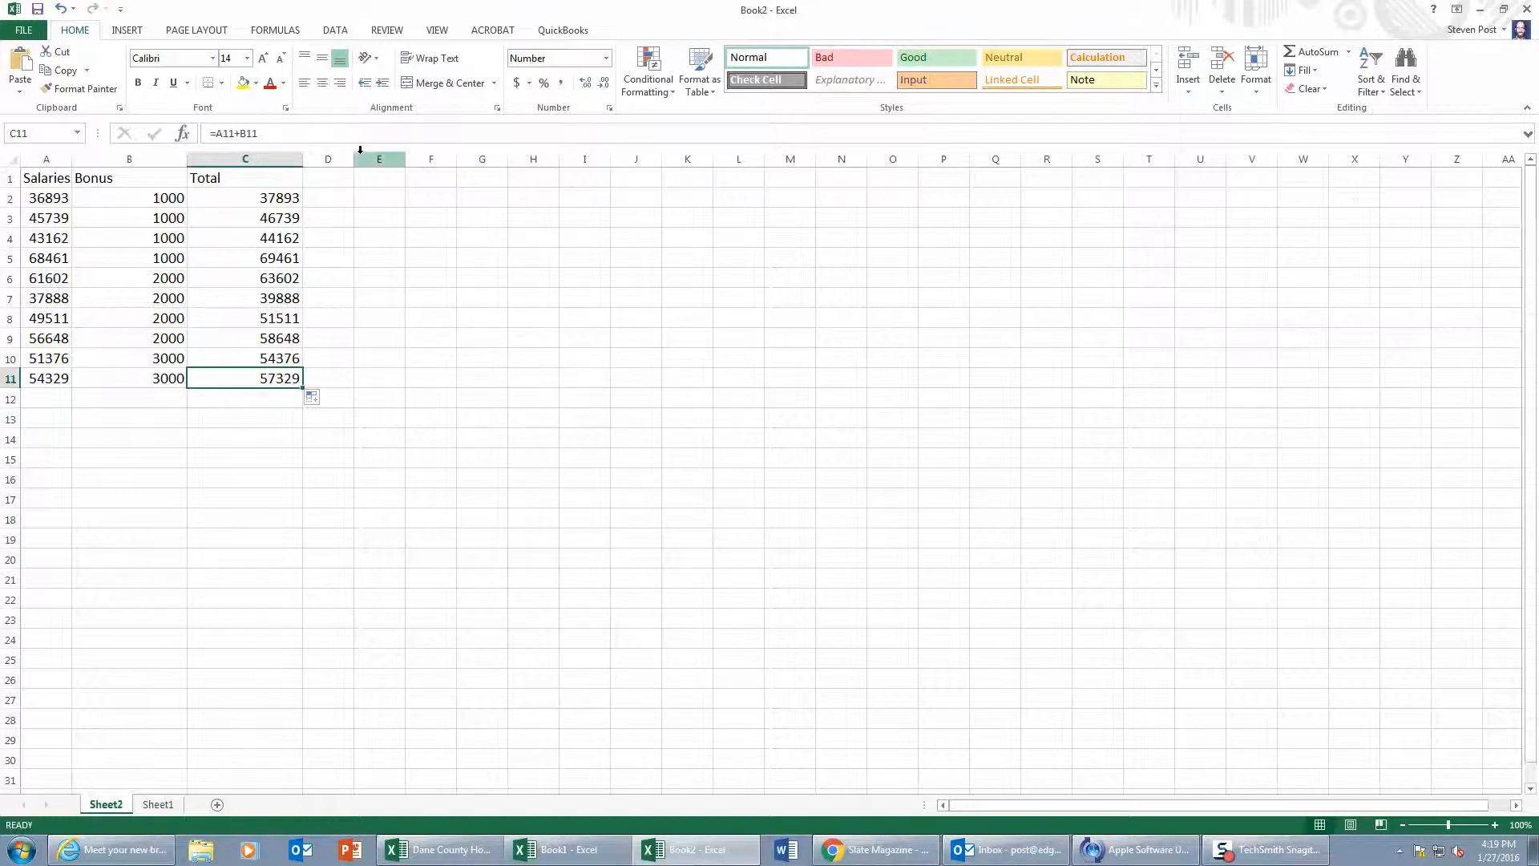
Step: Widen column D and enter the heading "New Salary" in D1
left_click_drag(355, 151, 419, 153)
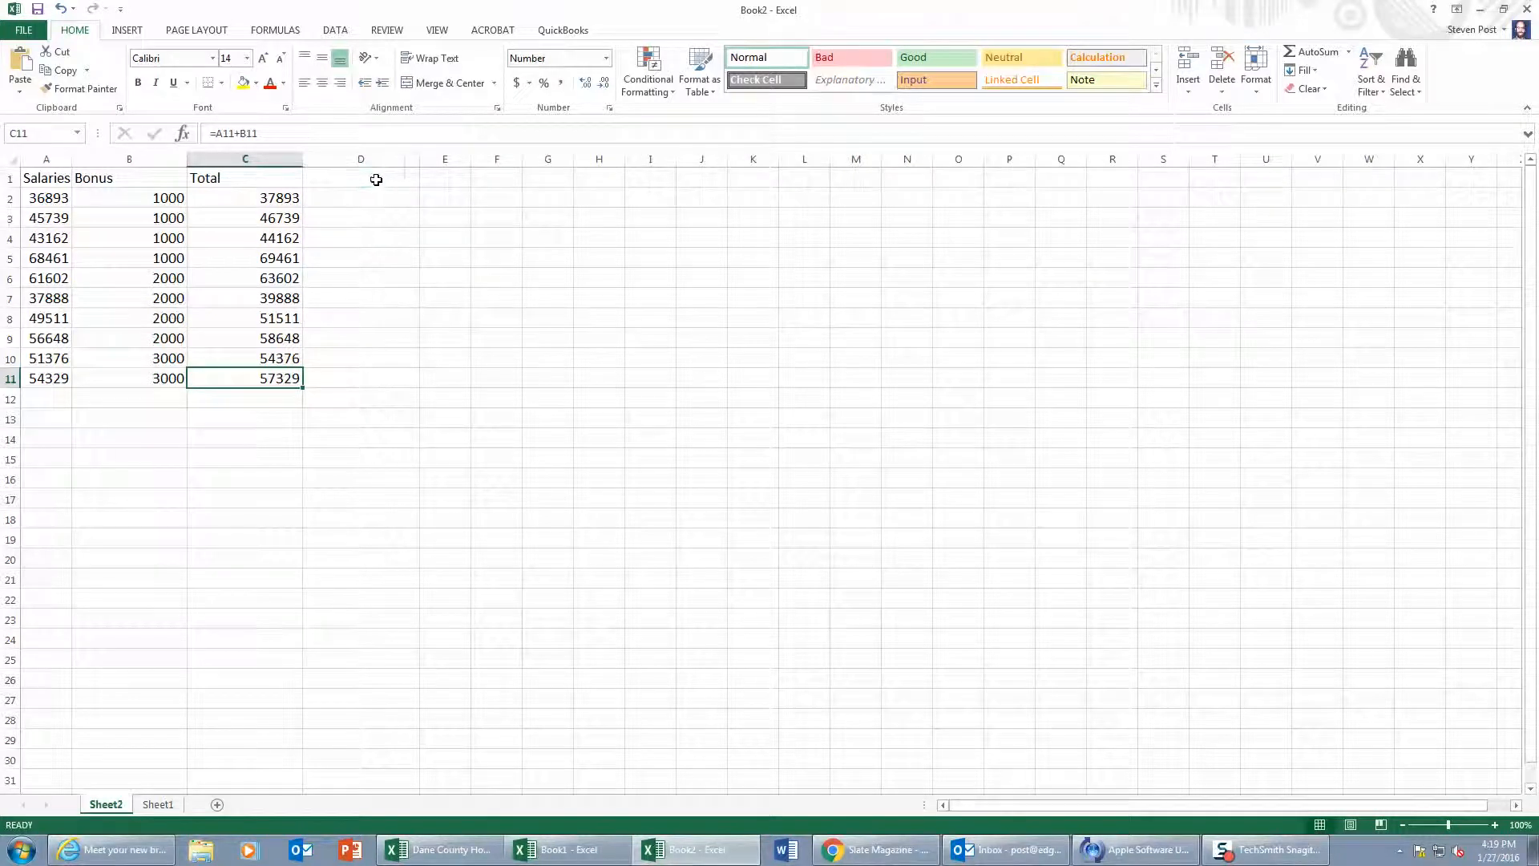
left_click(374, 179)
type("N")
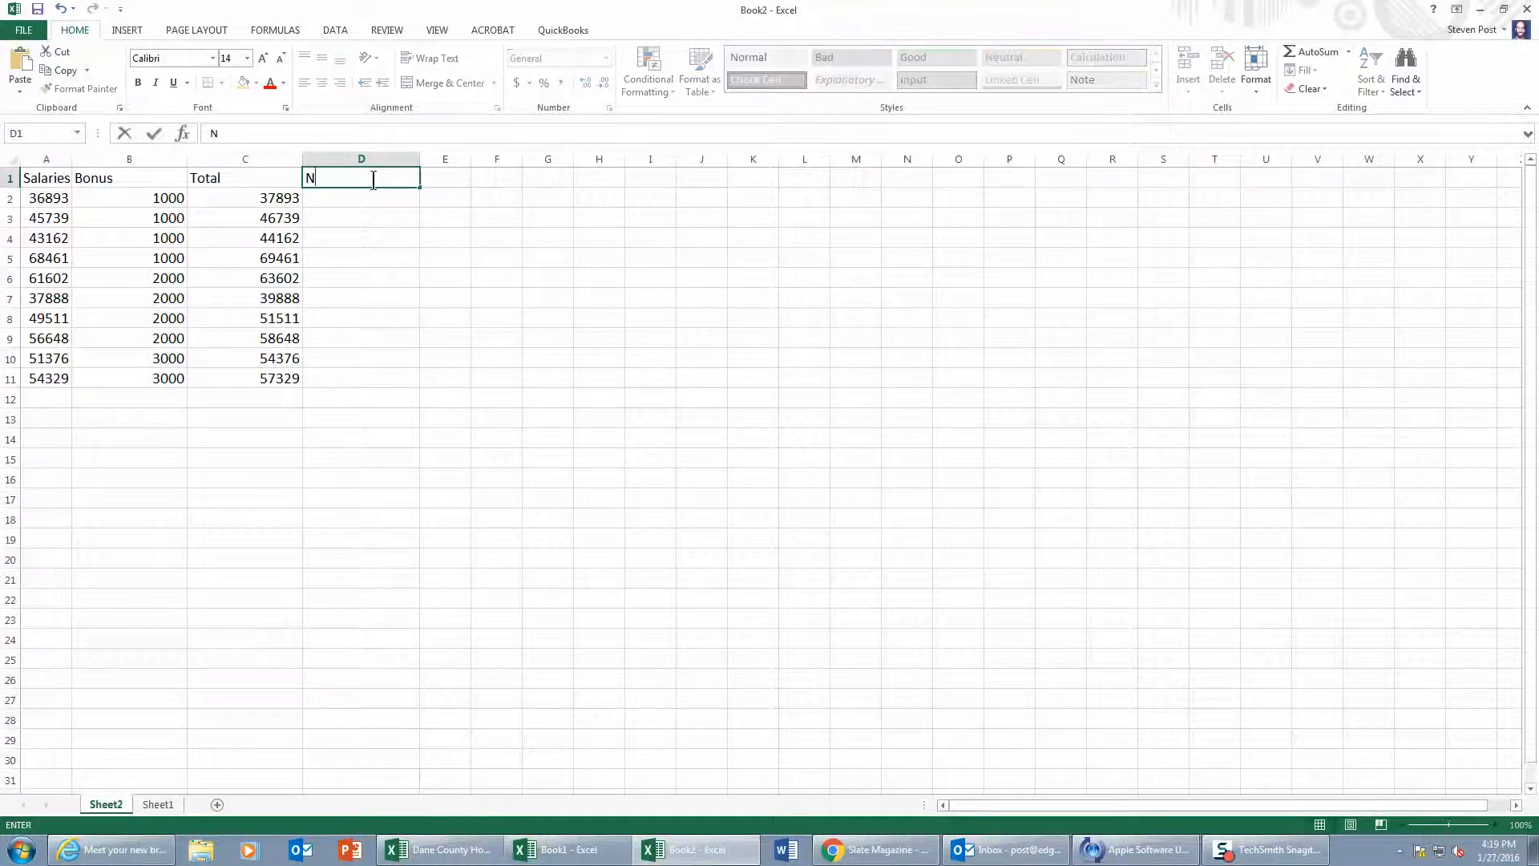
type("ew Salary")
Step: Enter the formula =A2+2000 in D2 and copy it down through D11
left_click(356, 199)
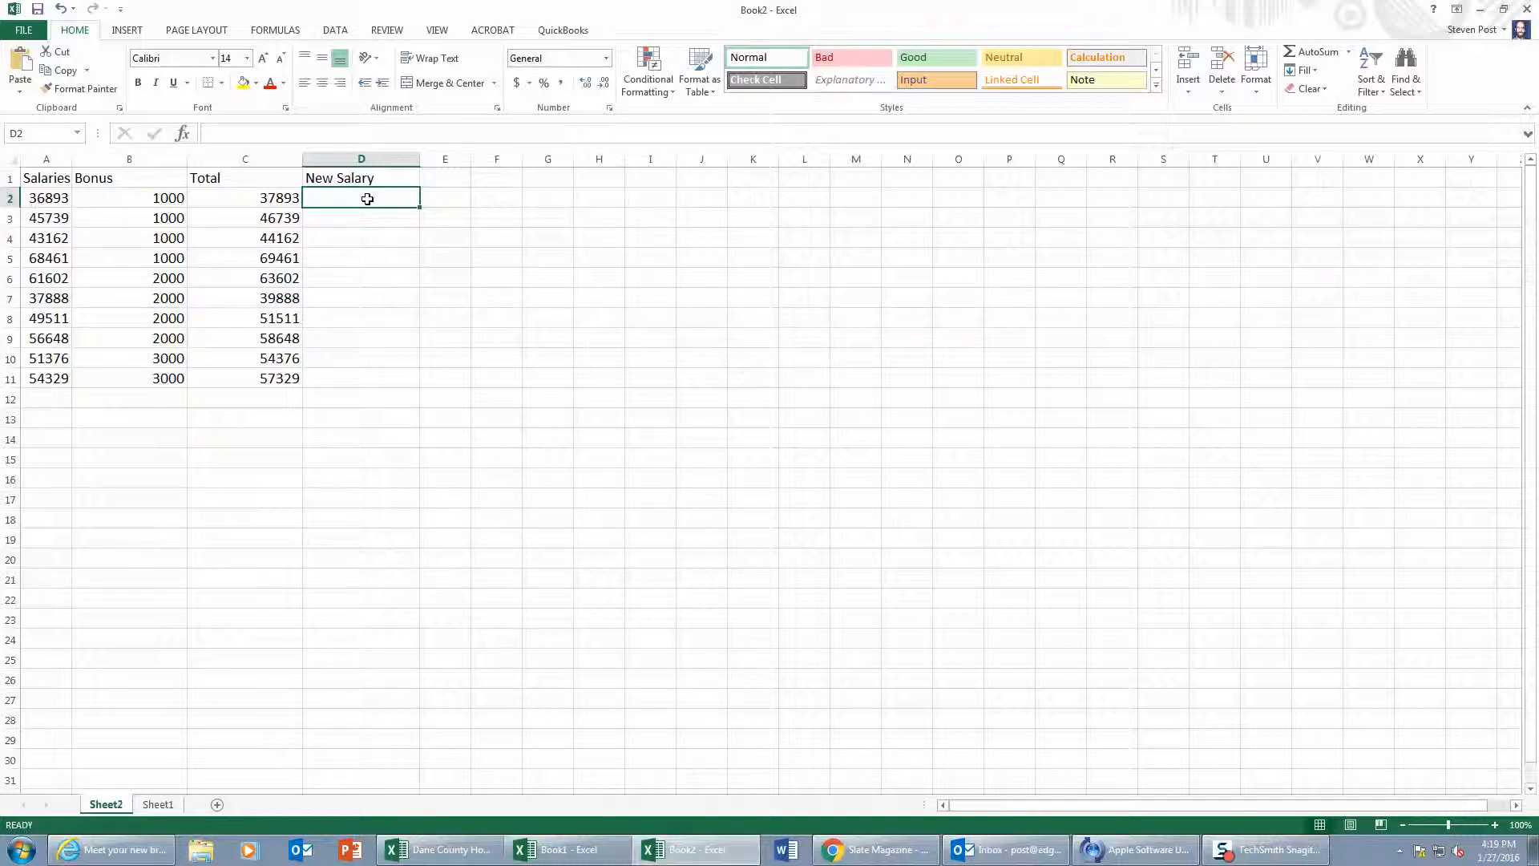
type("=")
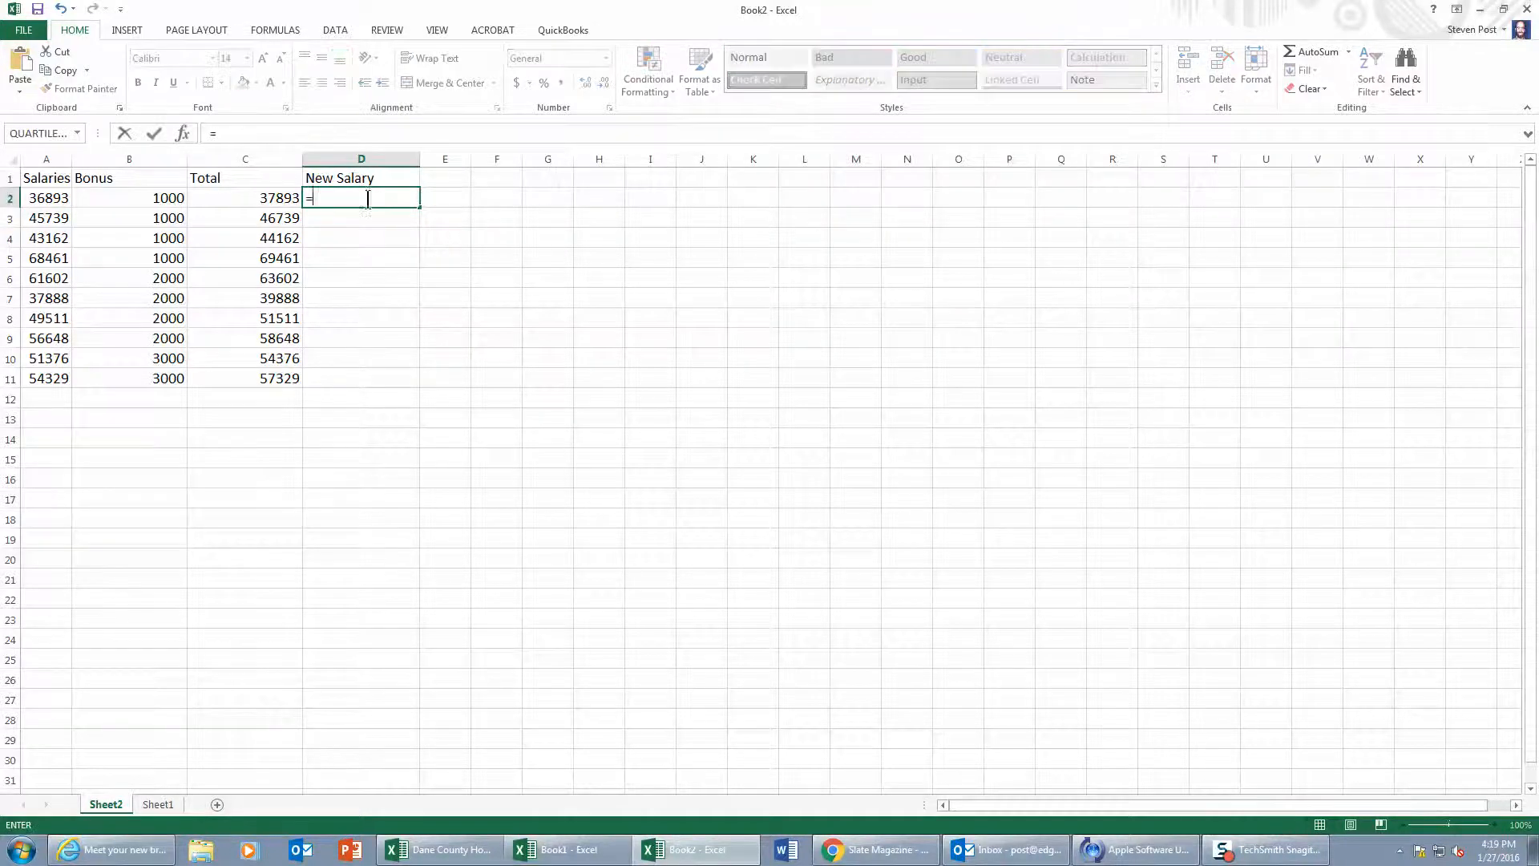
left_click(60, 201)
type("+2000")
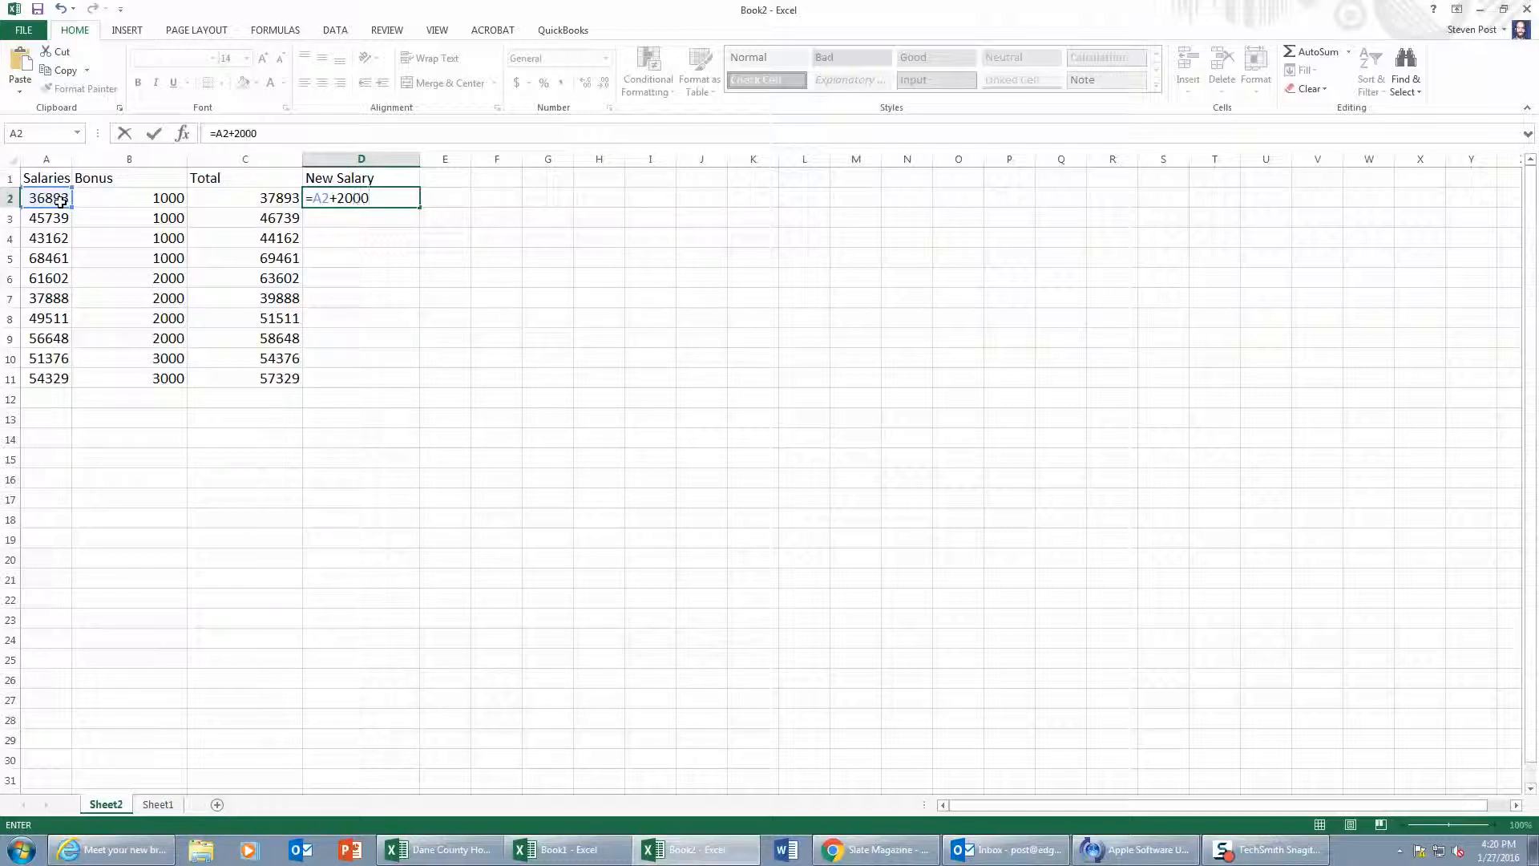
key("Return")
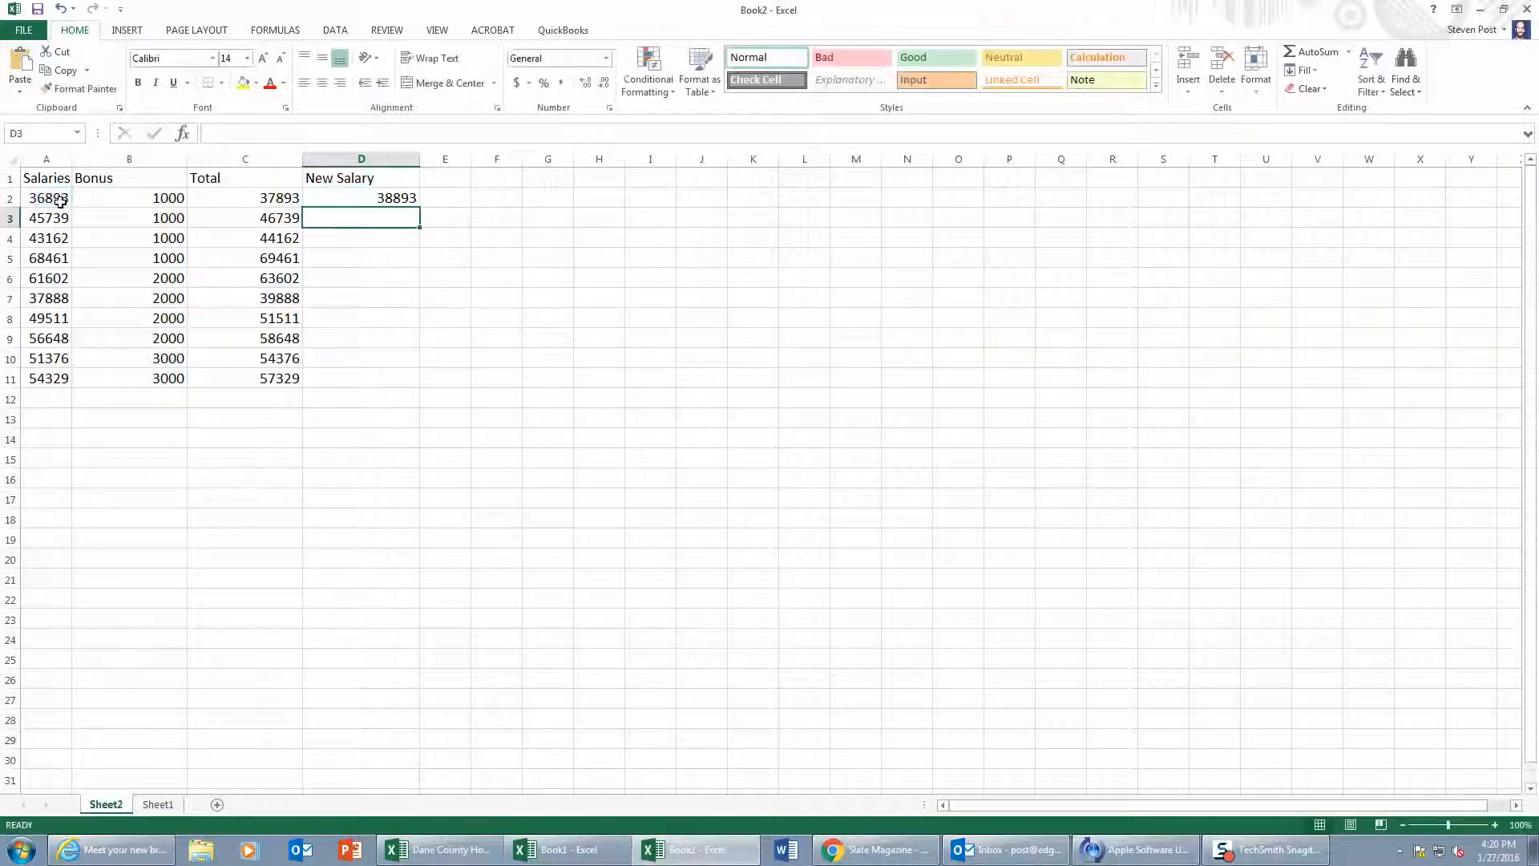
left_click(357, 199)
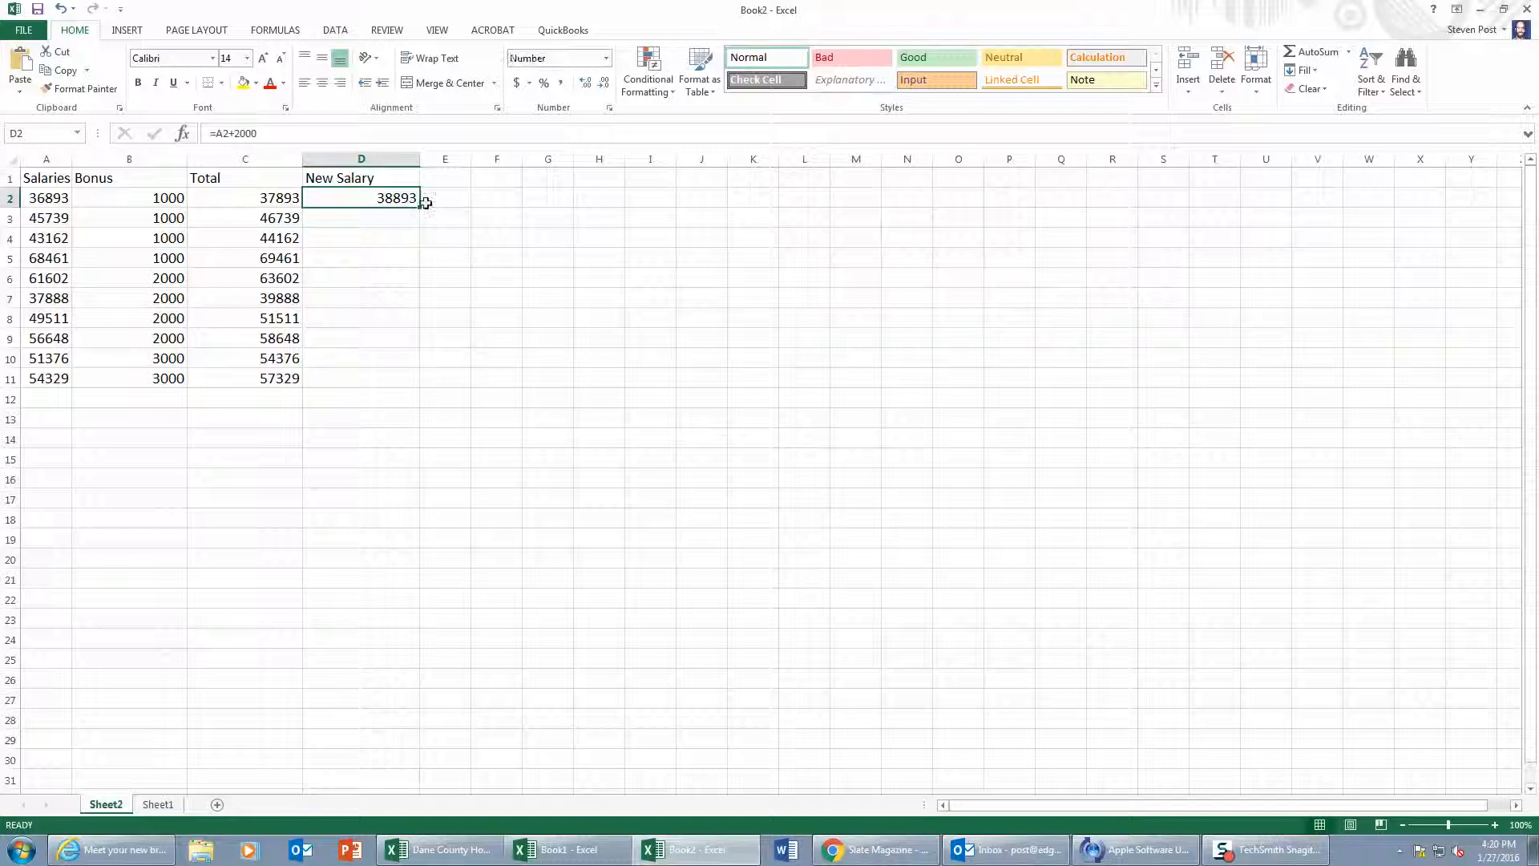
left_click_drag(422, 206, 387, 390)
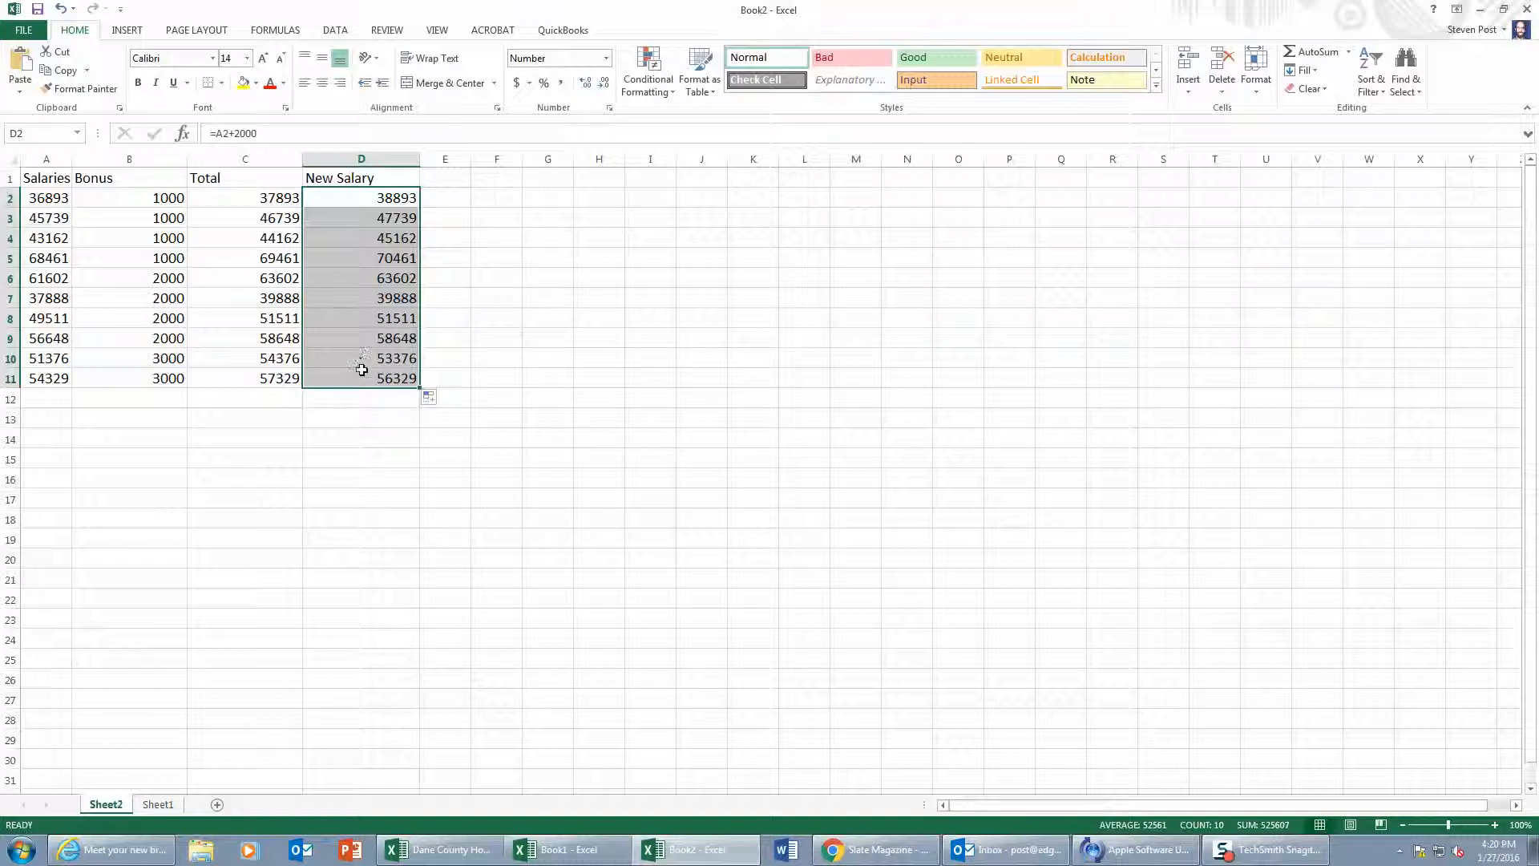
Step: Replace the New Salary formula in D2 with =A2*1.1 and copy it down through D11
left_click(348, 195)
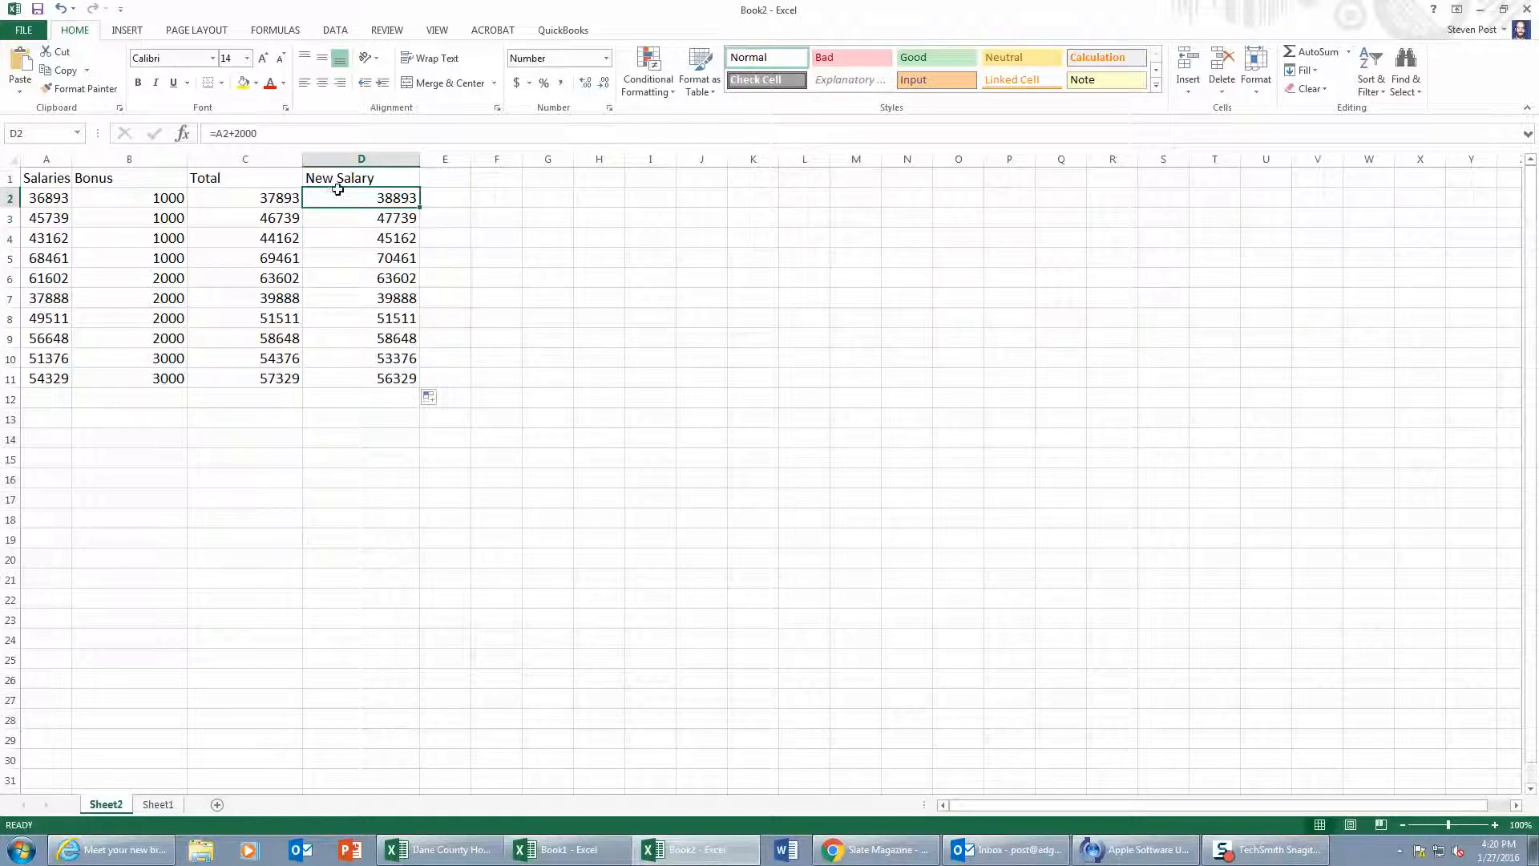
type("=")
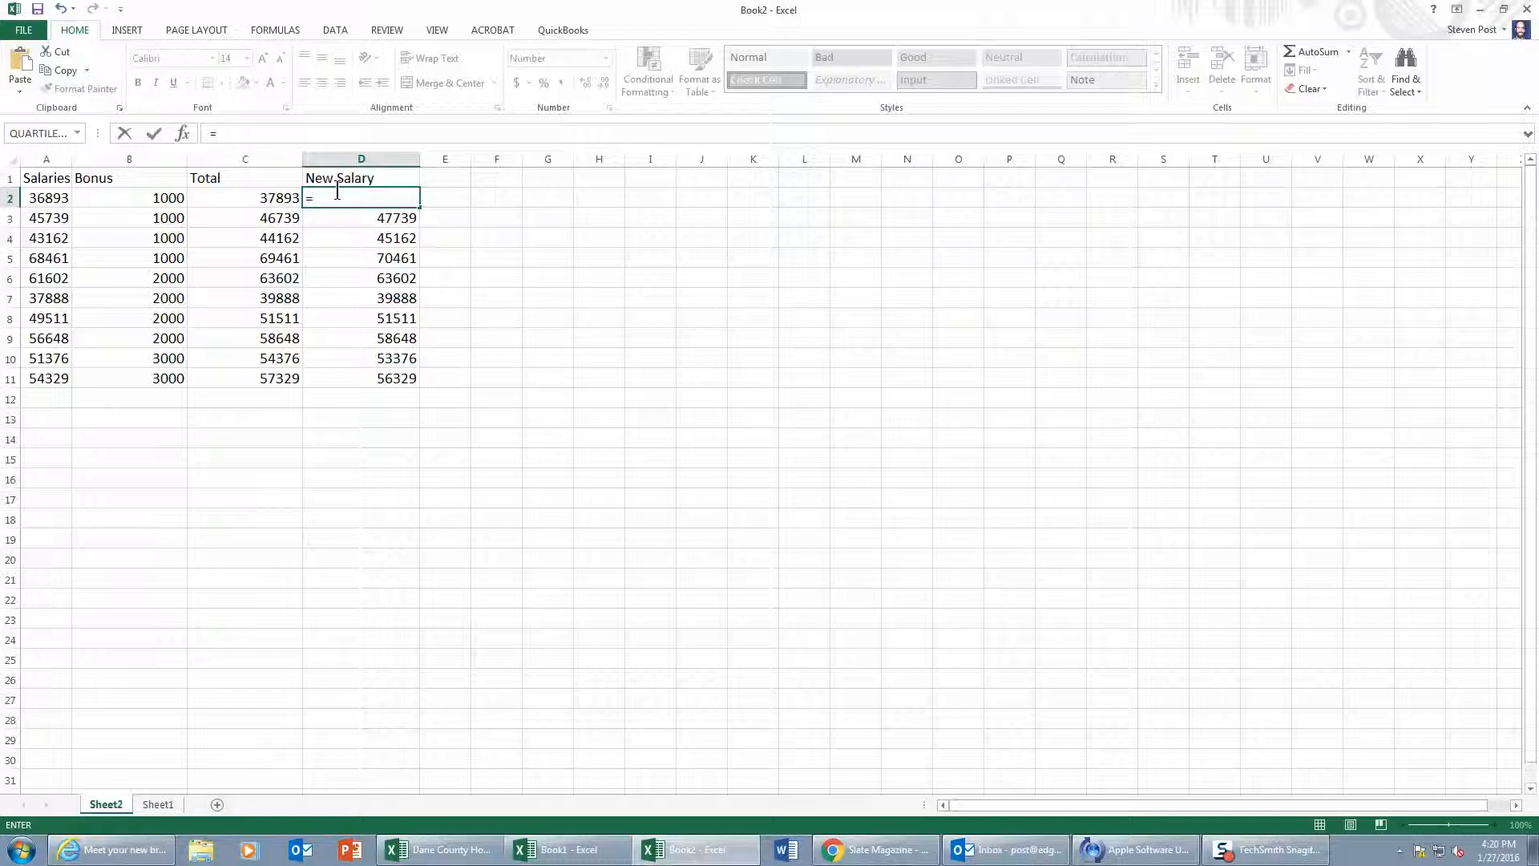
type("a2*1.1")
key("Return")
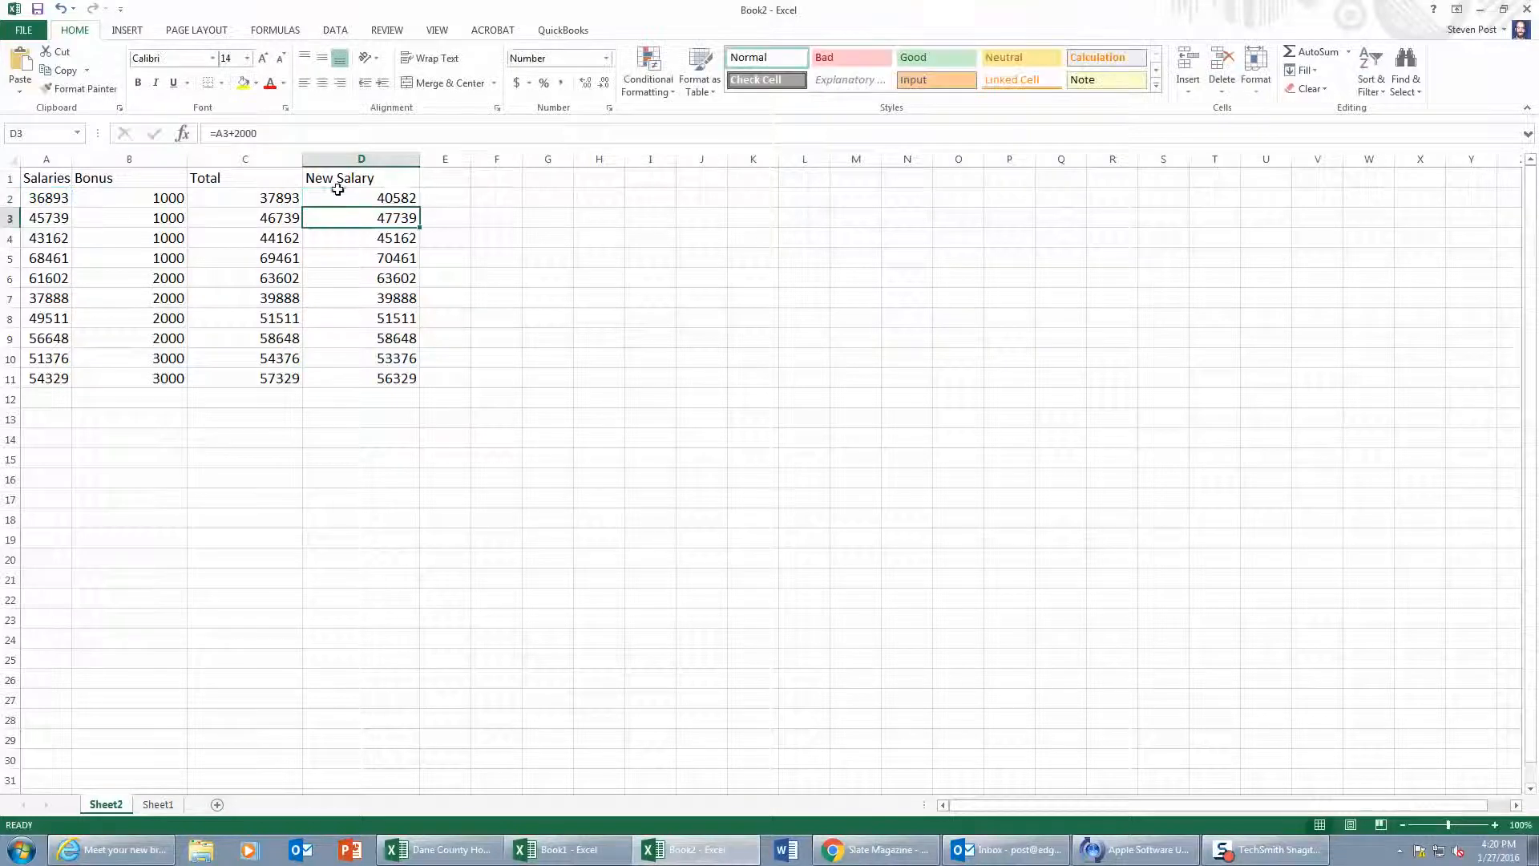
left_click(390, 188)
left_click_drag(419, 207, 410, 390)
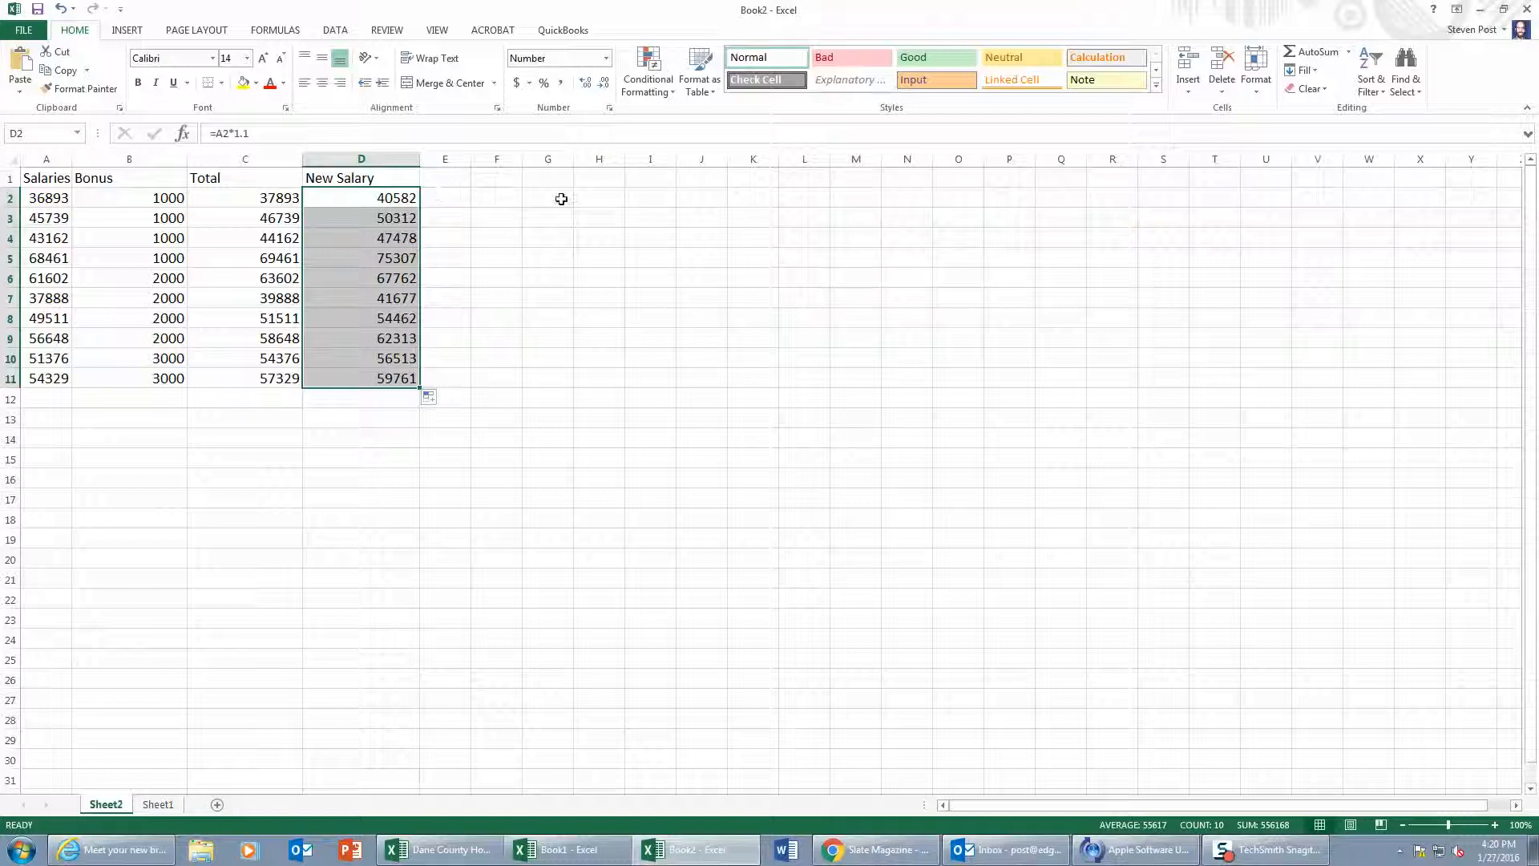
Step: Widen column E and enter the heading "Third Year" in E1
left_click_drag(472, 159, 514, 159)
left_click(456, 178)
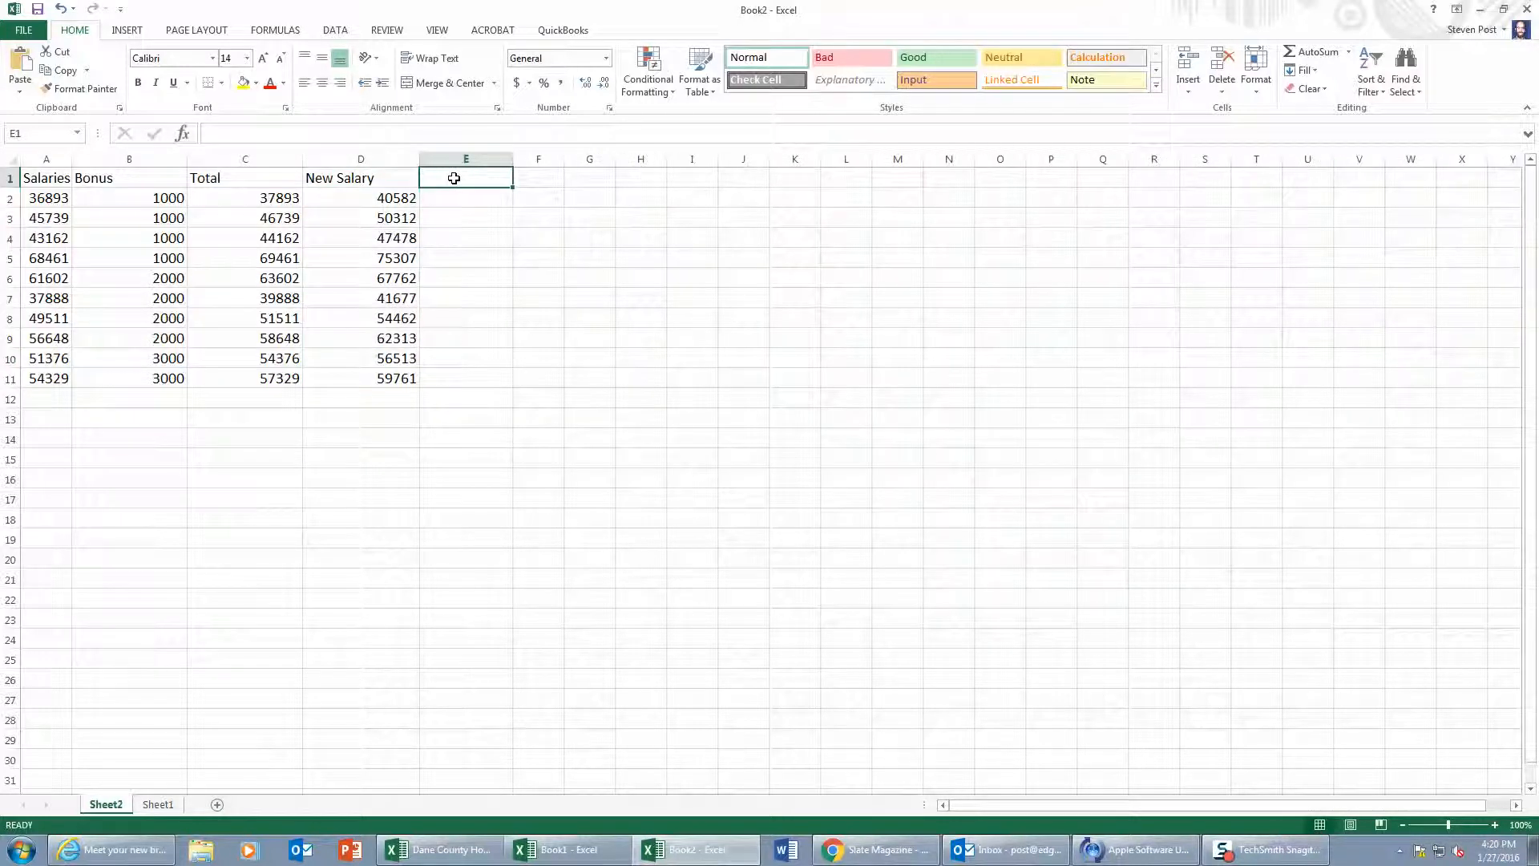
type("Third")
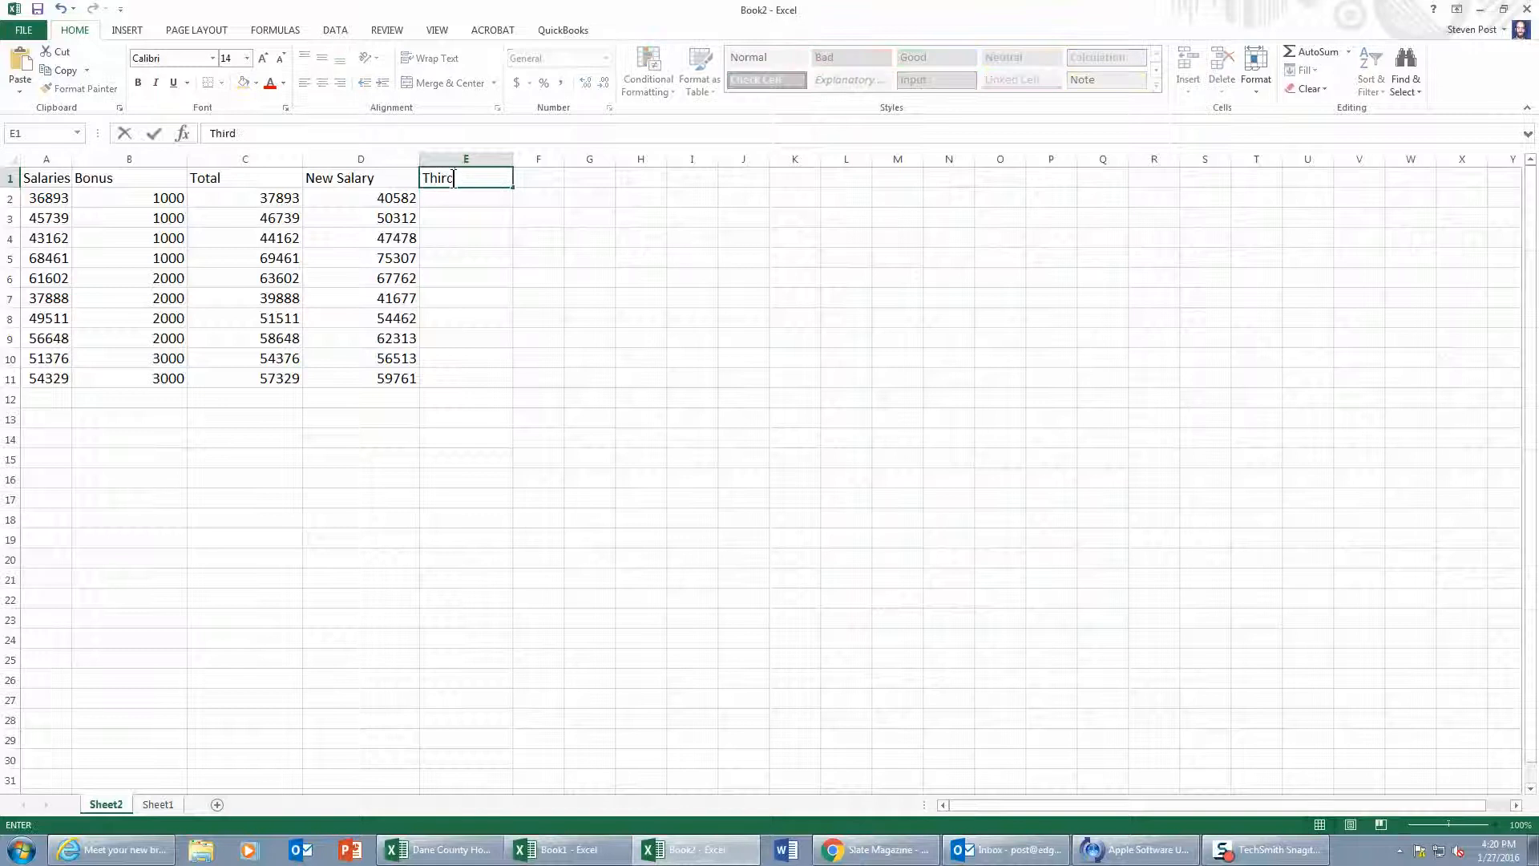
type(" Year")
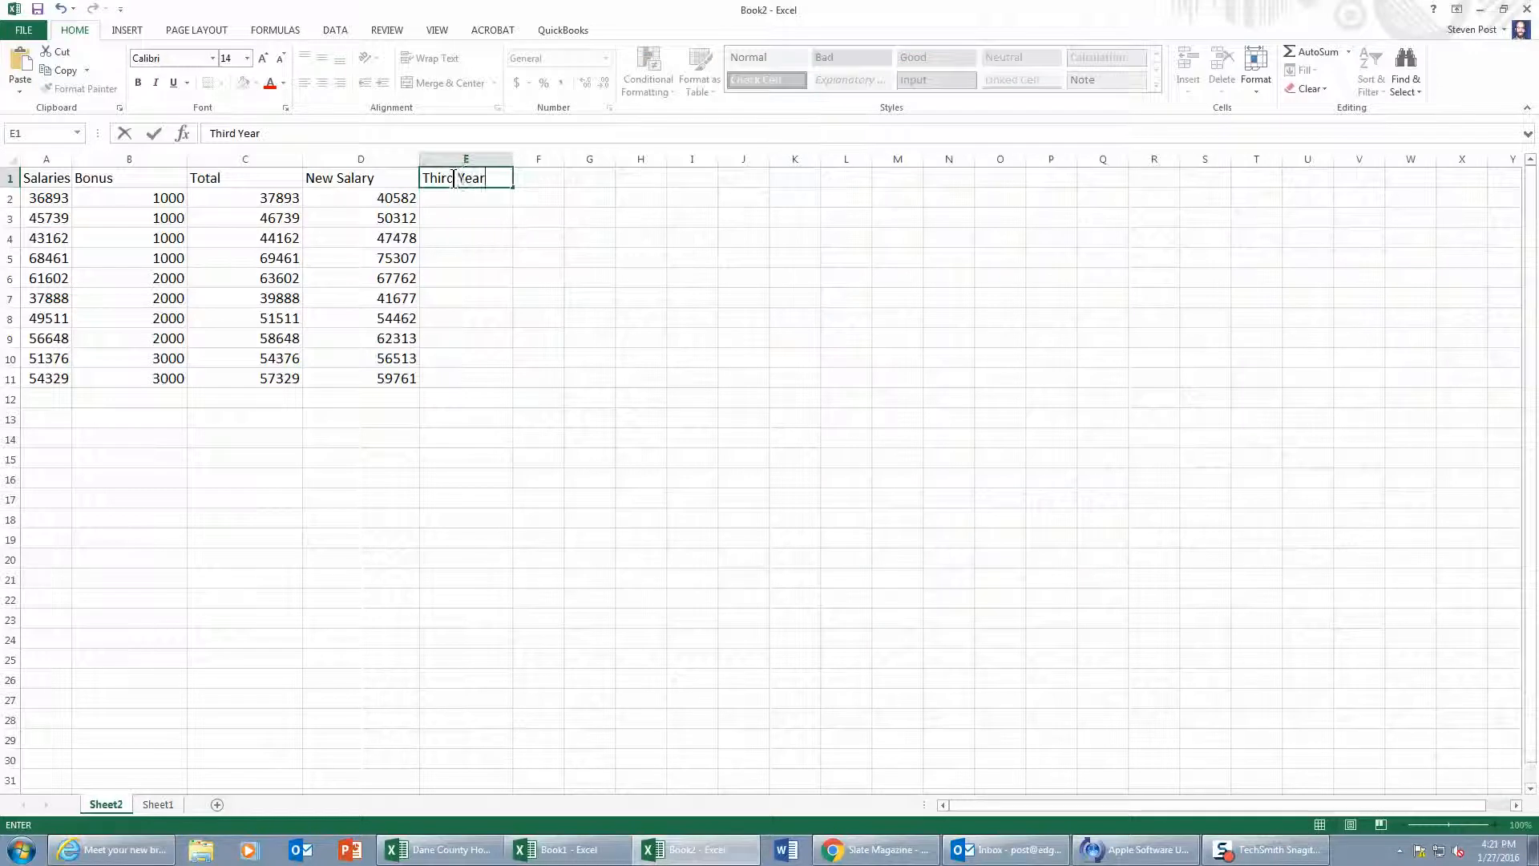
Step: Enter 1000 in cell H2 as the amount to add to the New Salary values
left_click(646, 196)
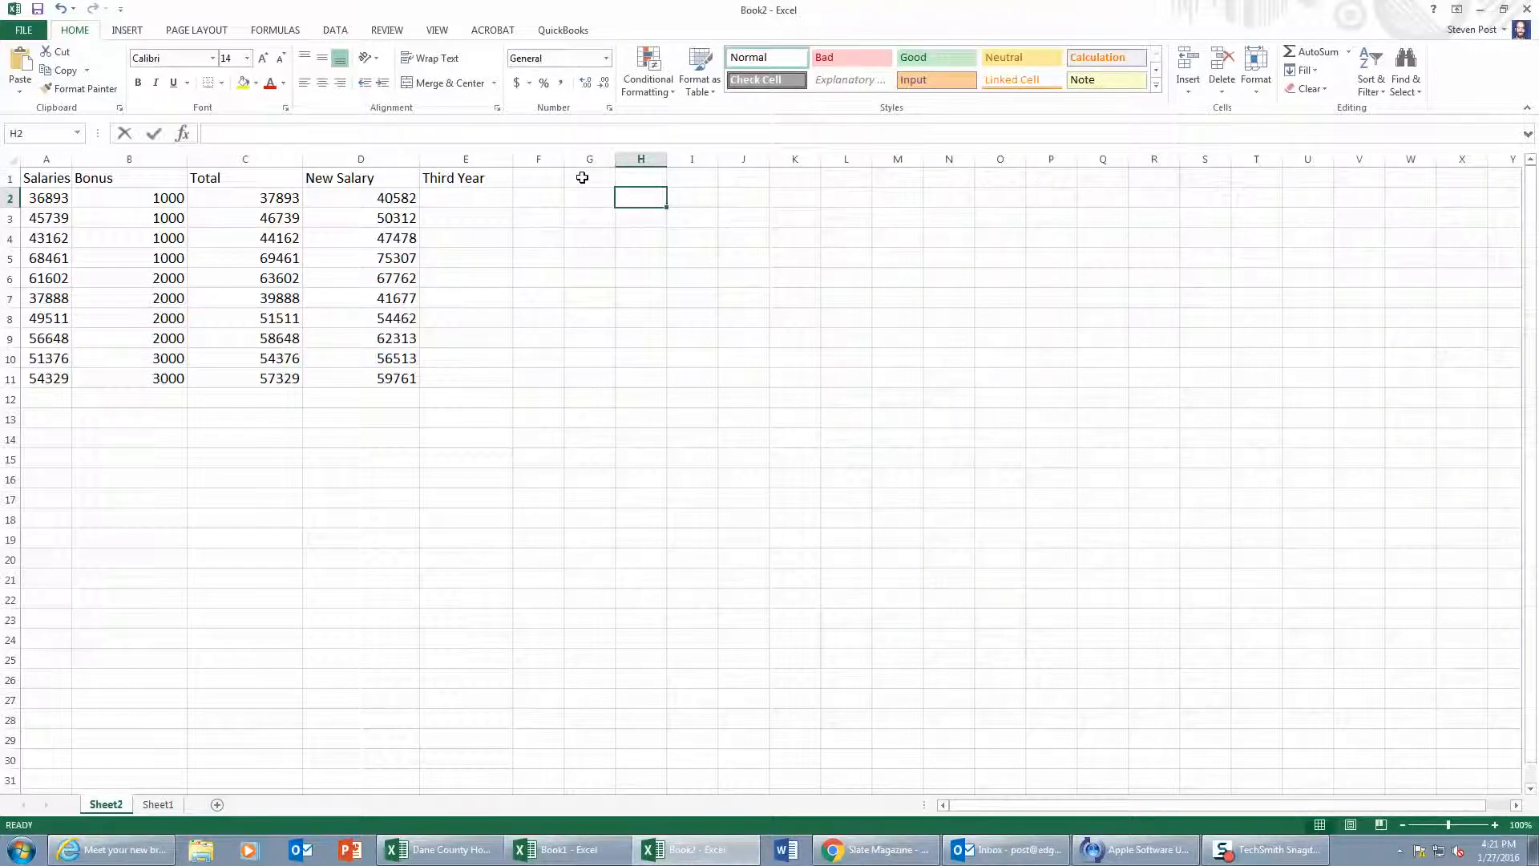
type("1000")
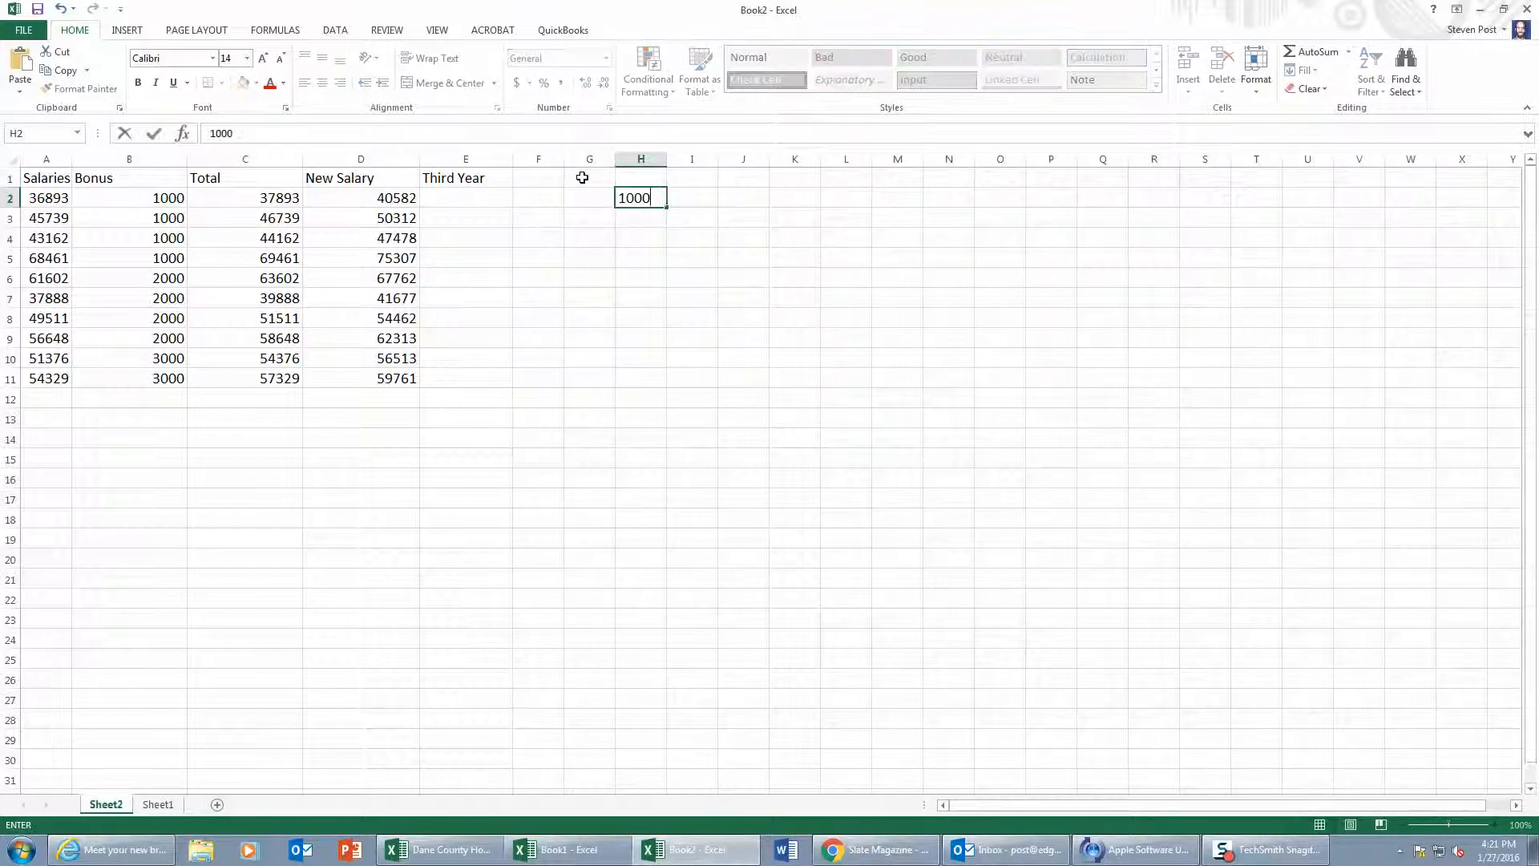
left_click(454, 196)
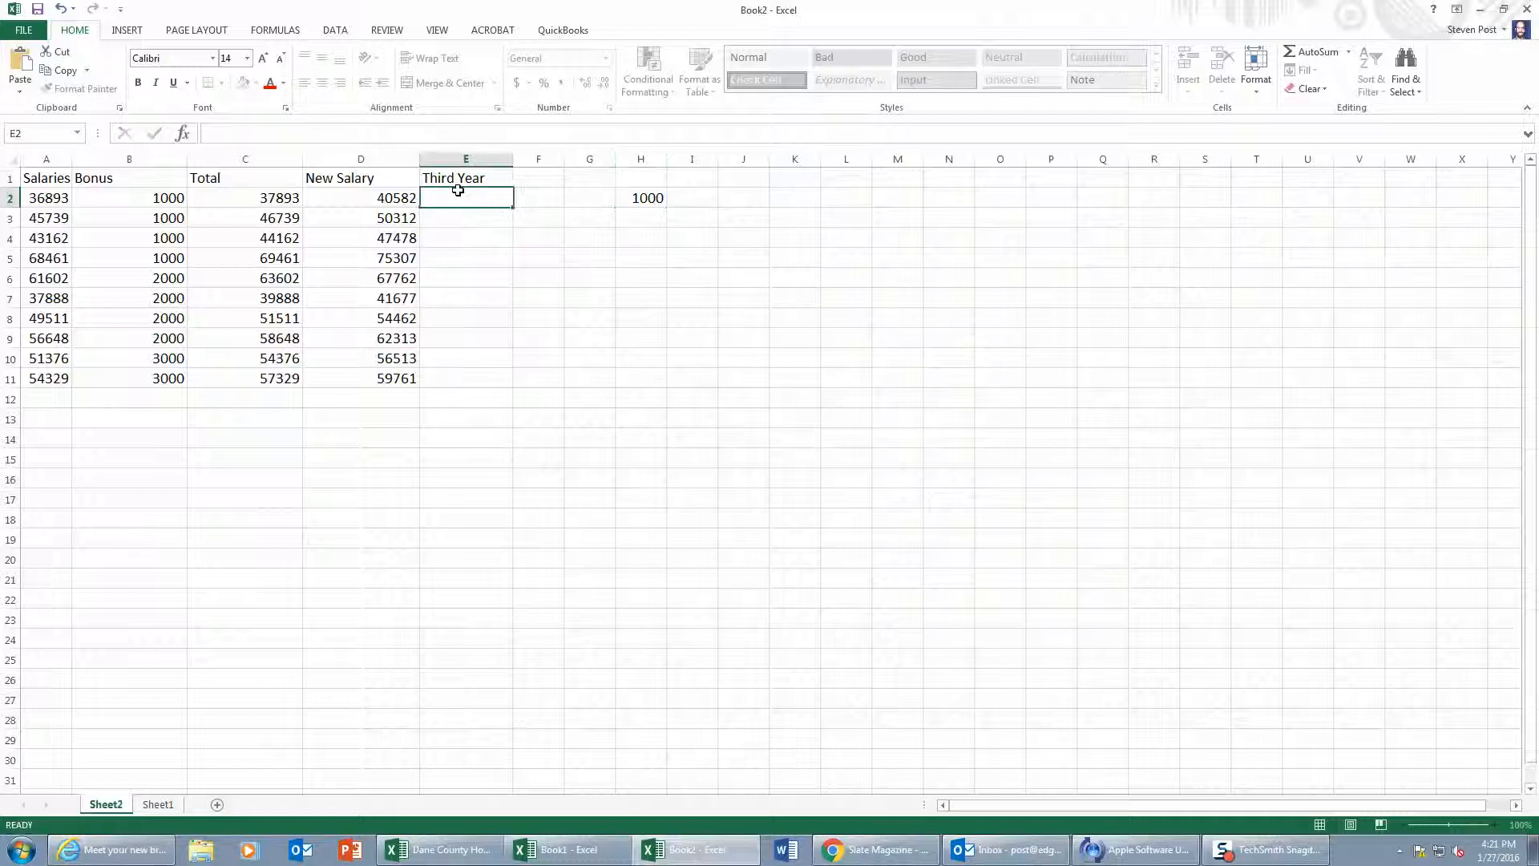
left_click(654, 196)
left_click_drag(385, 200, 376, 379)
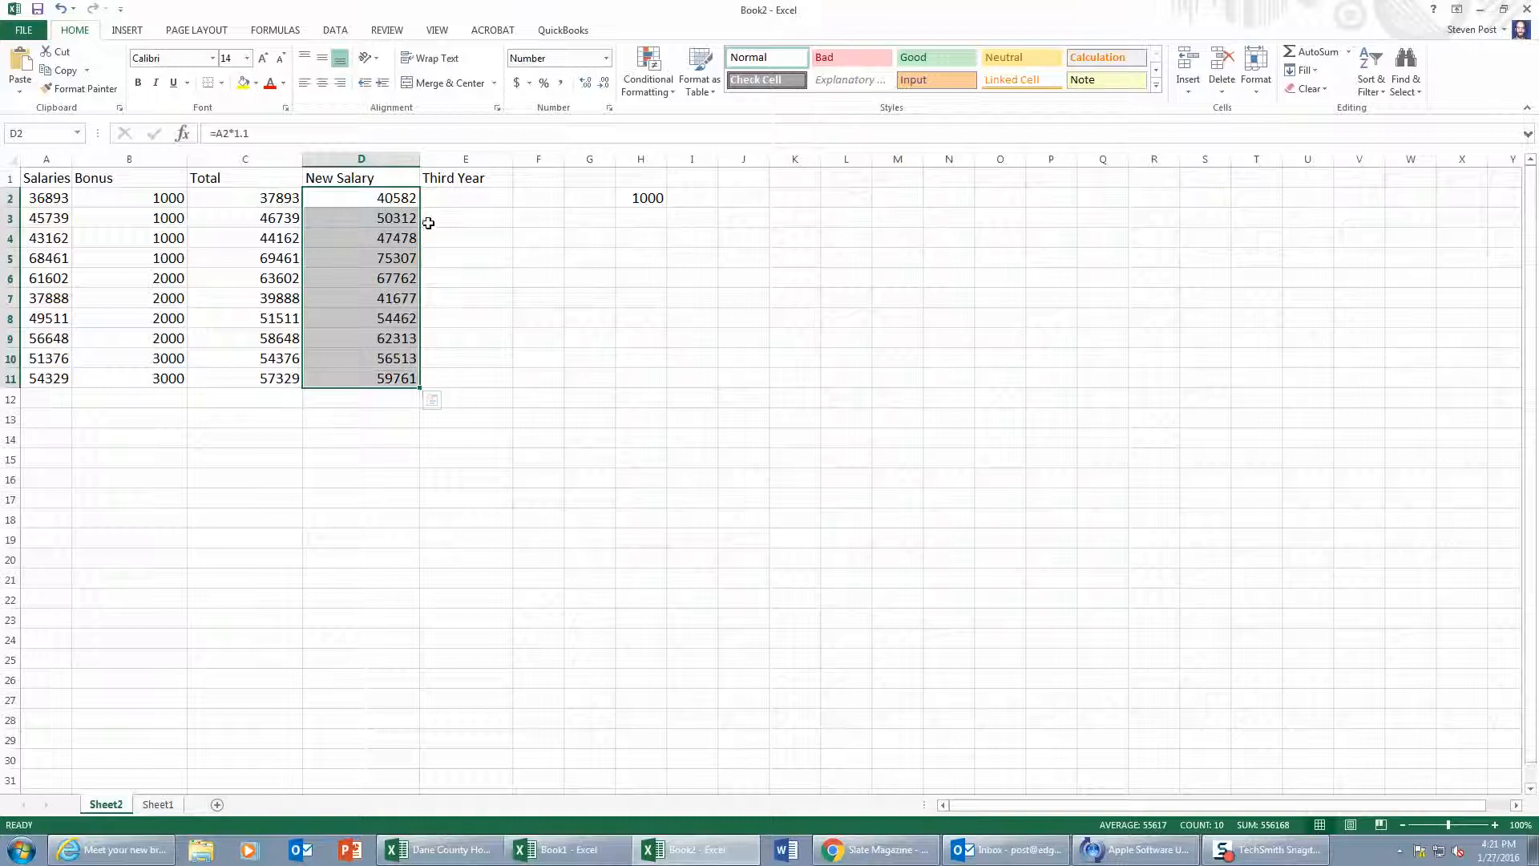
Step: Enter the formula =D2+H2 in E2 and copy it down through E11
left_click(455, 195)
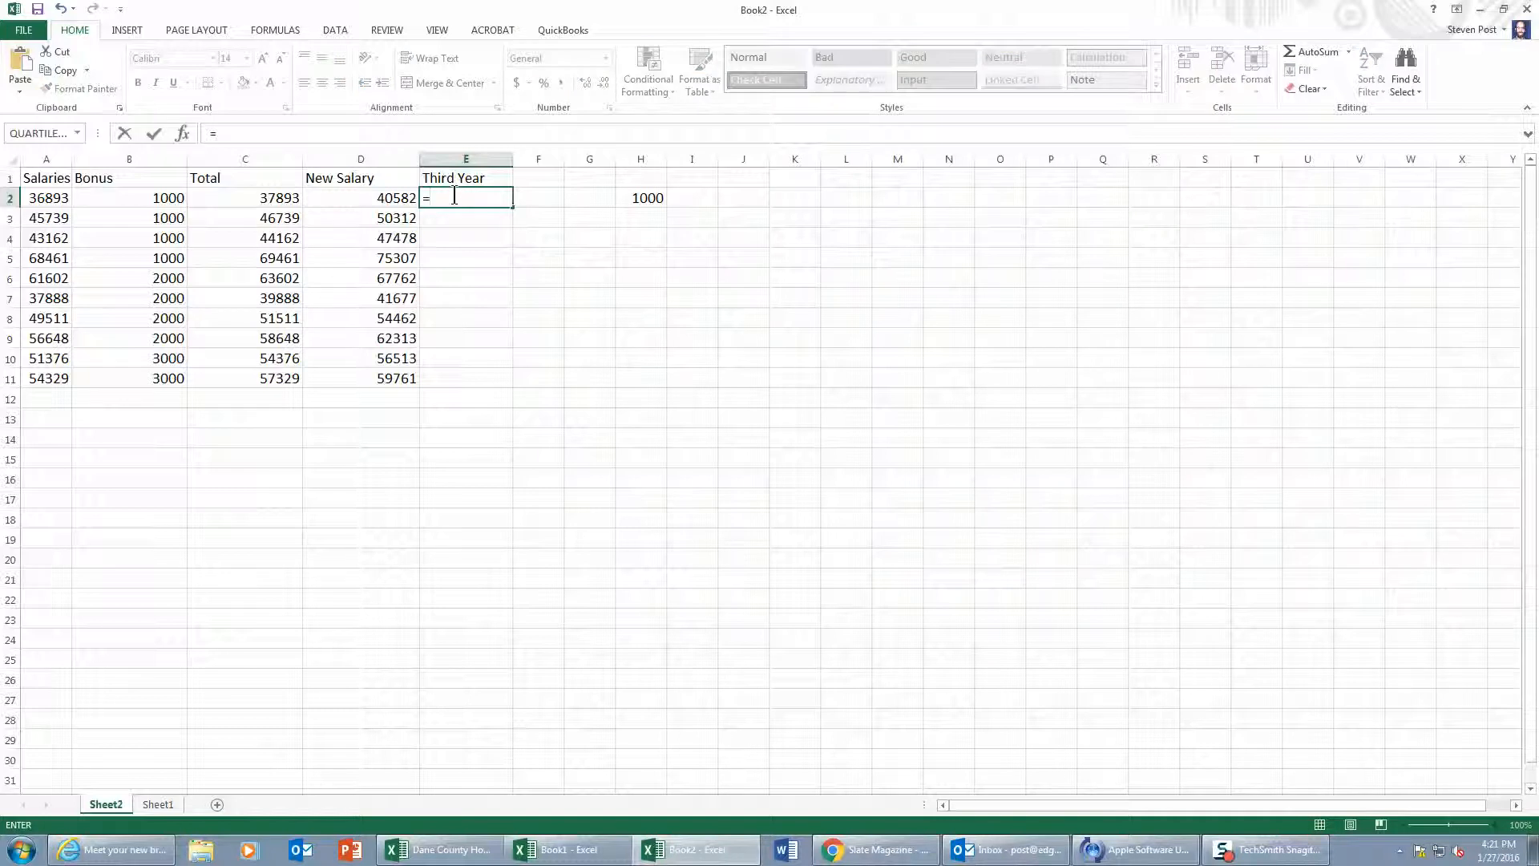
left_click(396, 199)
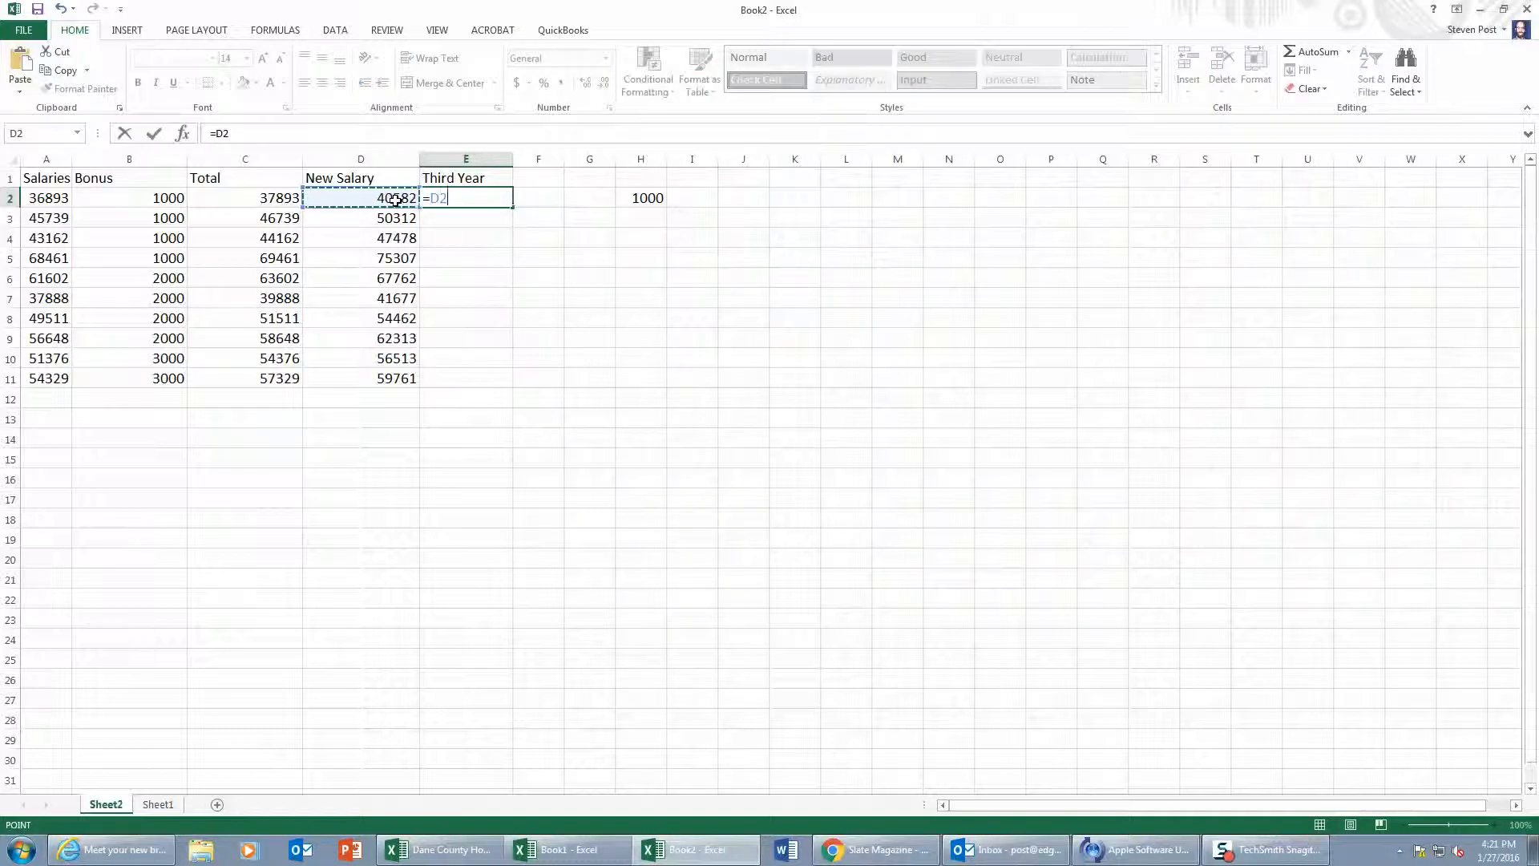
type("+")
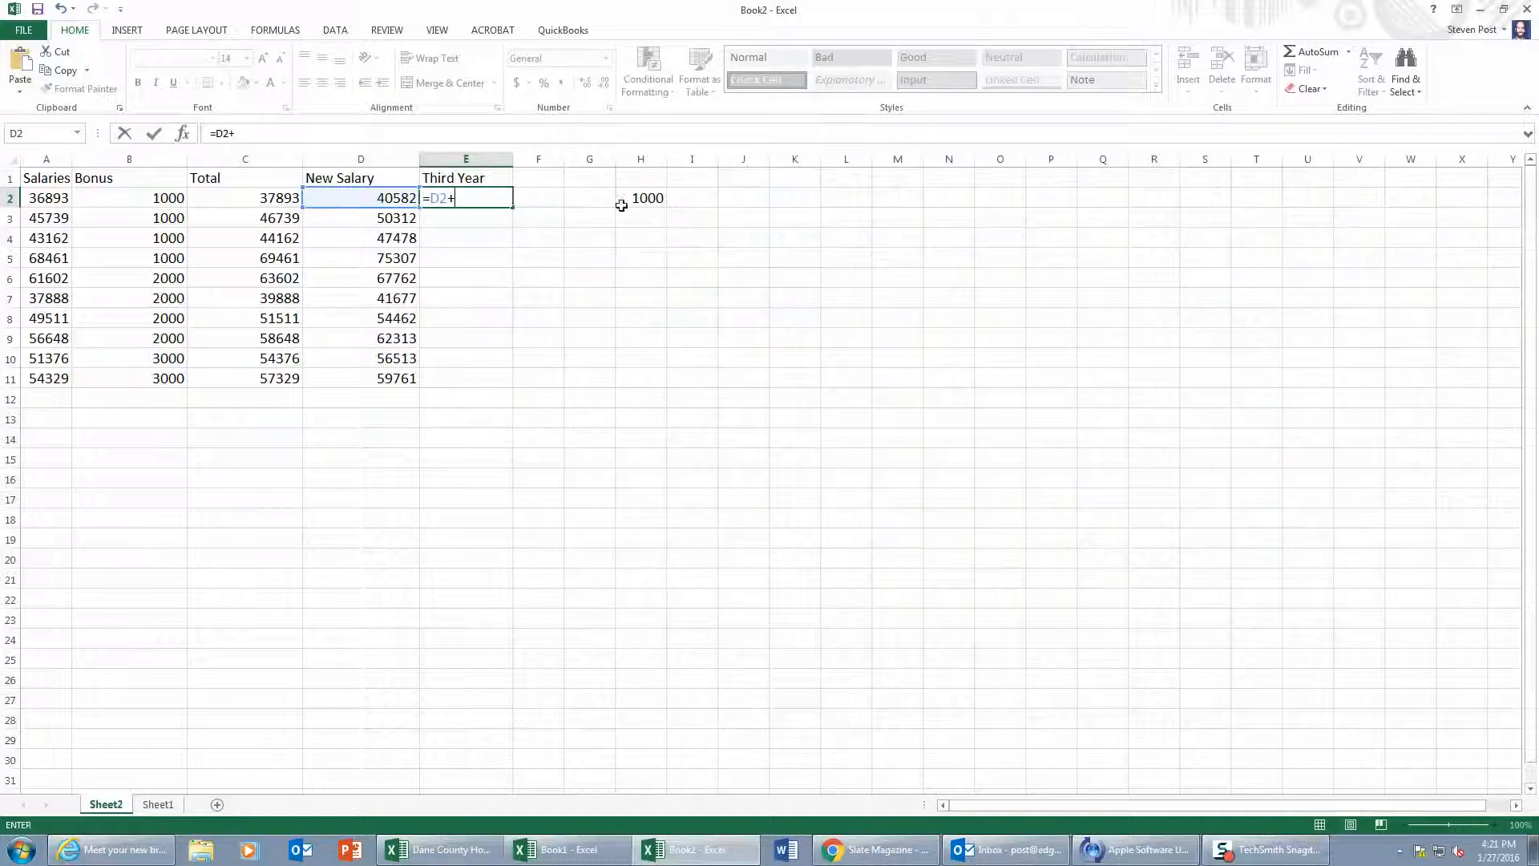
left_click(631, 195)
key("Return")
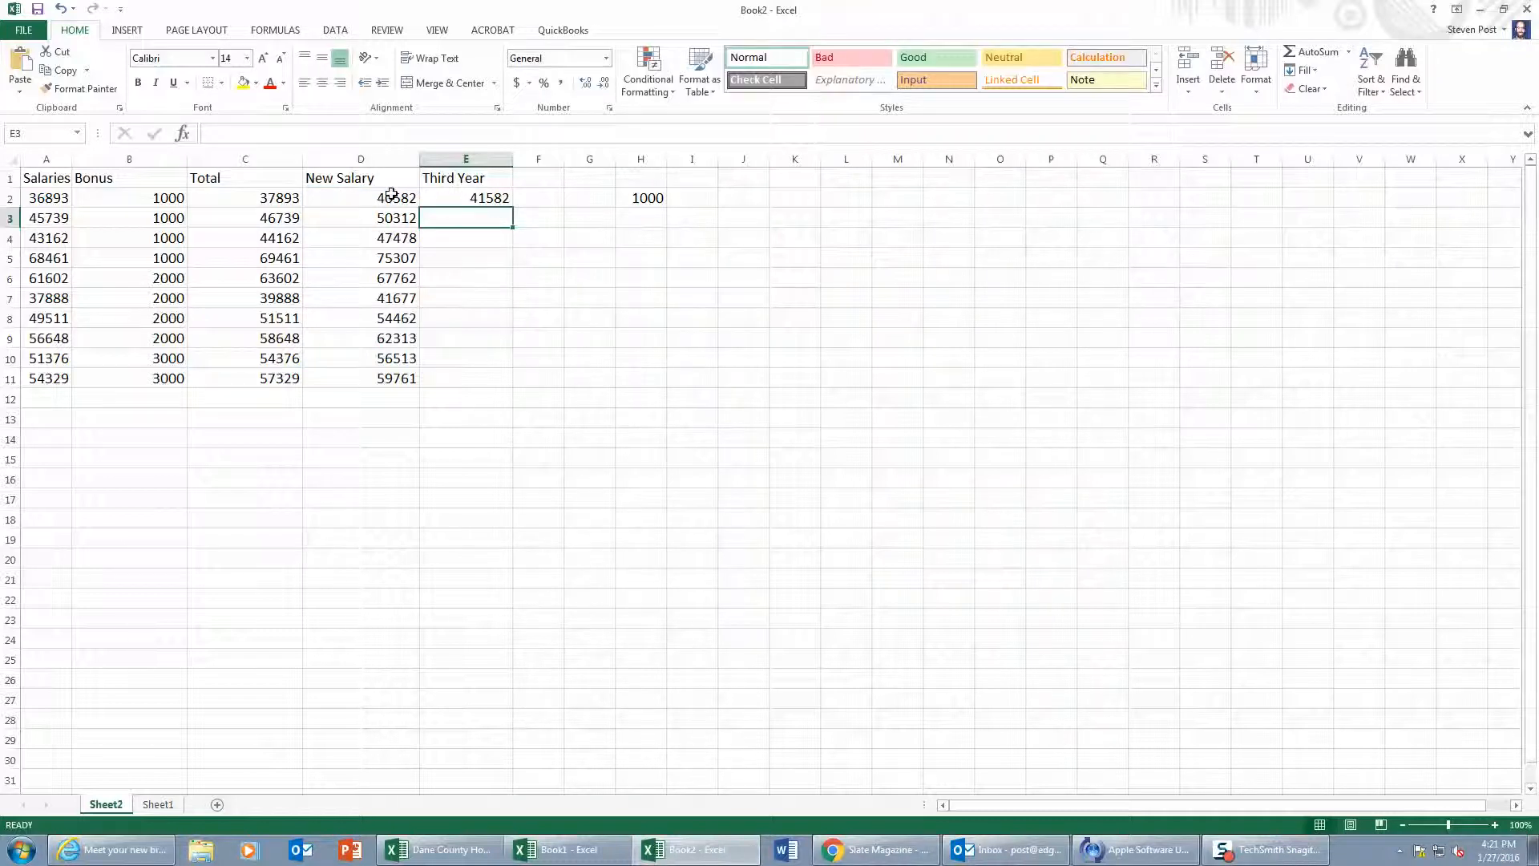
left_click(473, 198)
left_click_drag(512, 211, 475, 396)
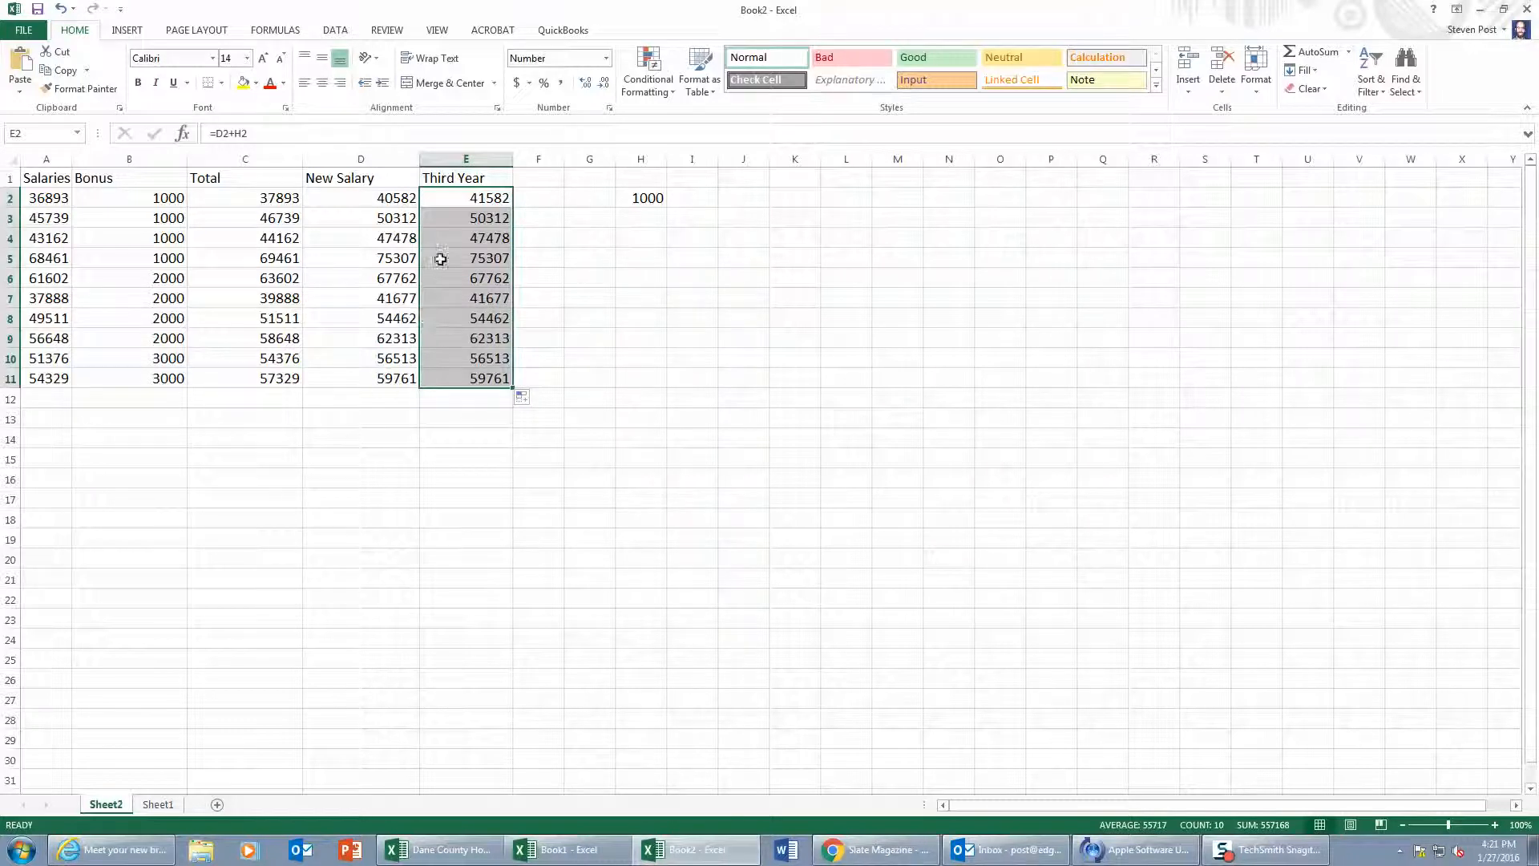
Step: Compare the Third Year formulas in E2 and E3 with the cells they reference in columns D and H
left_click(457, 199)
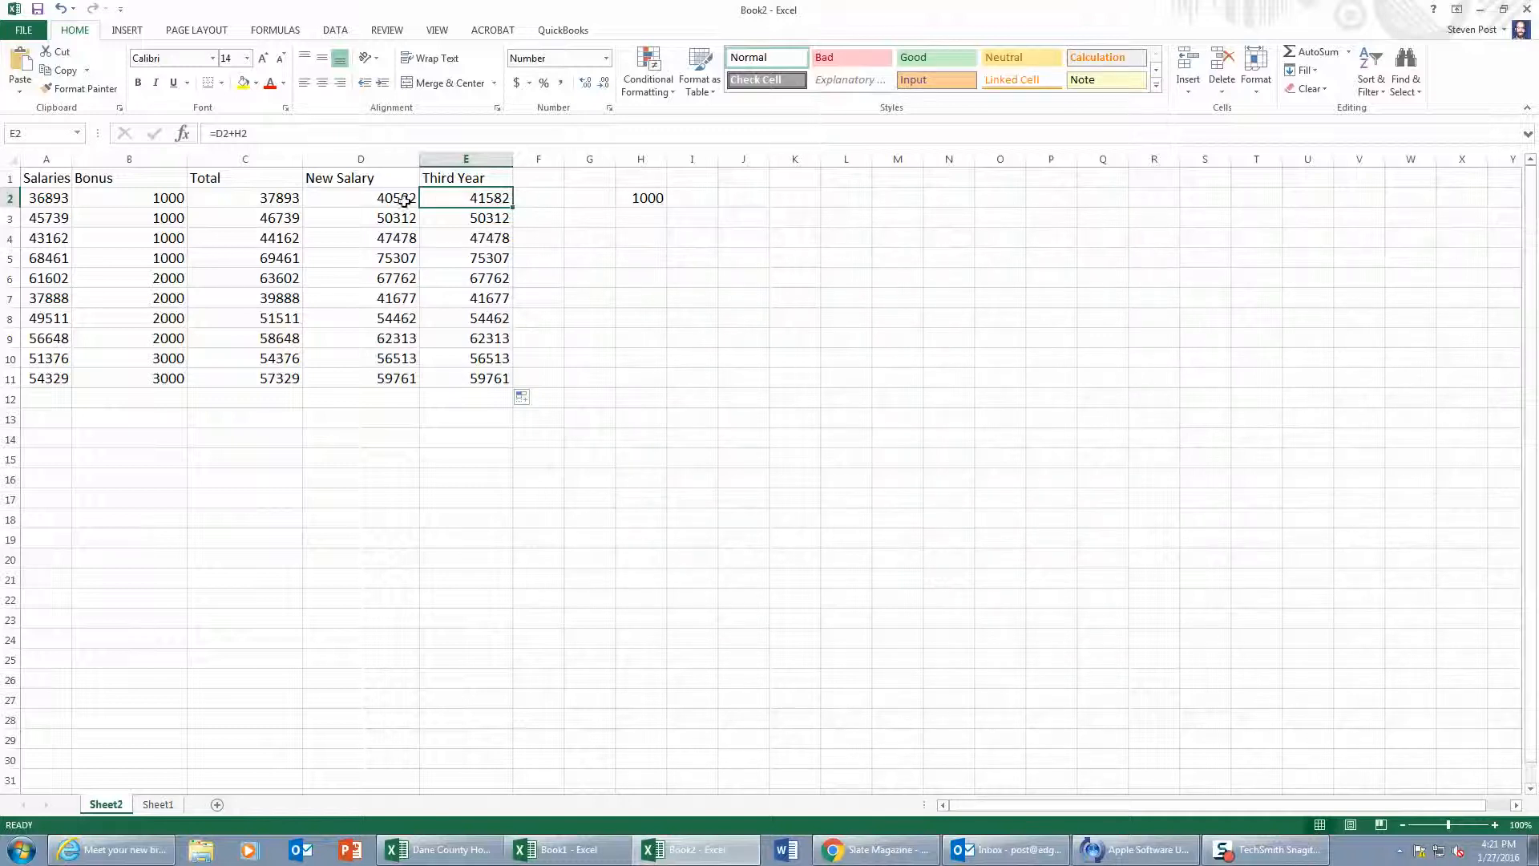
left_click(452, 220)
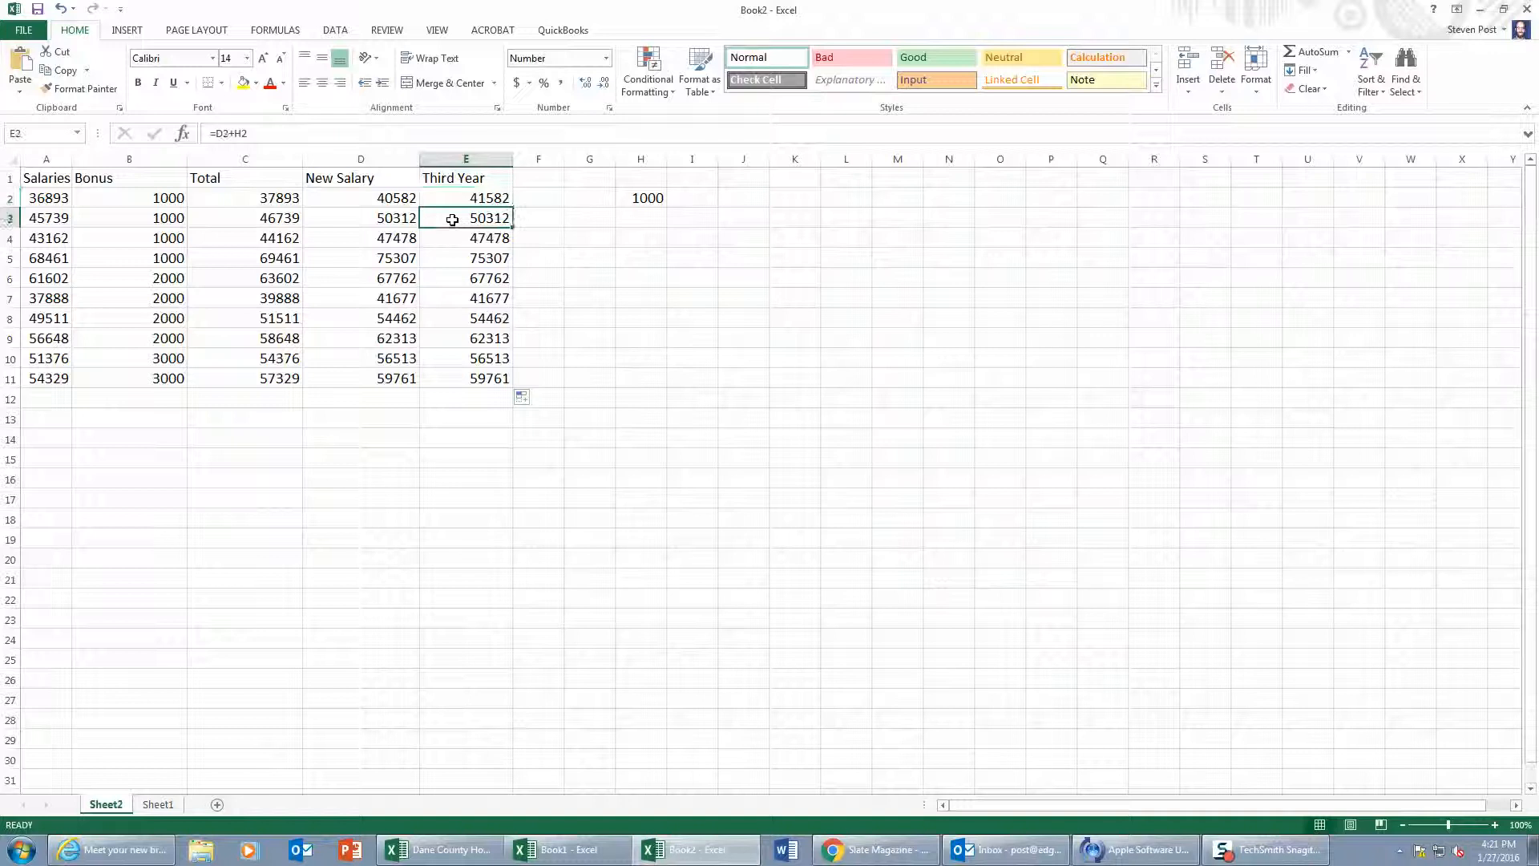
left_click(391, 214)
left_click(654, 220)
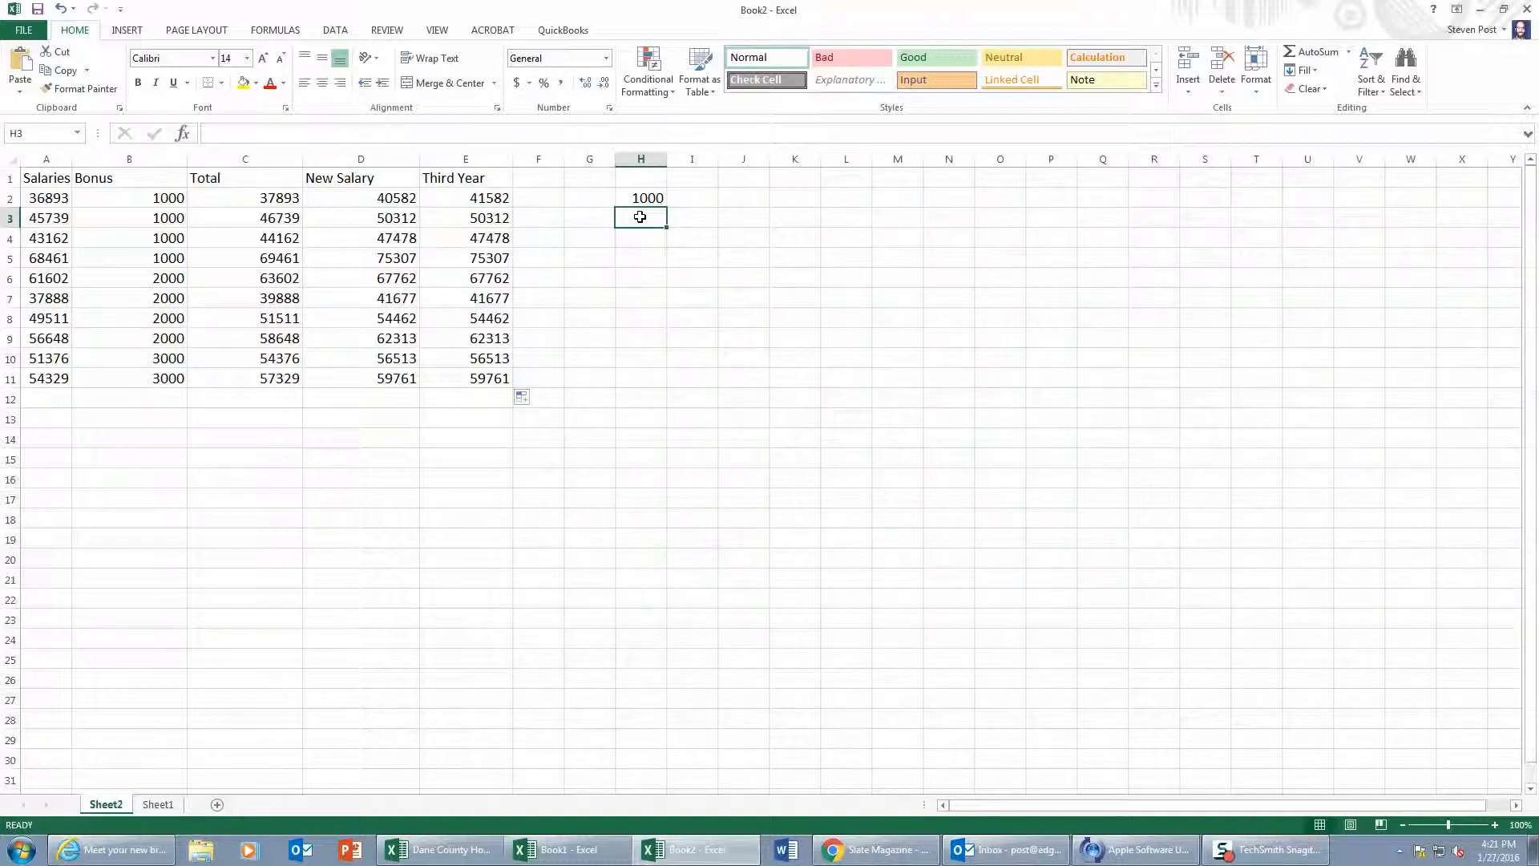
left_click(480, 197)
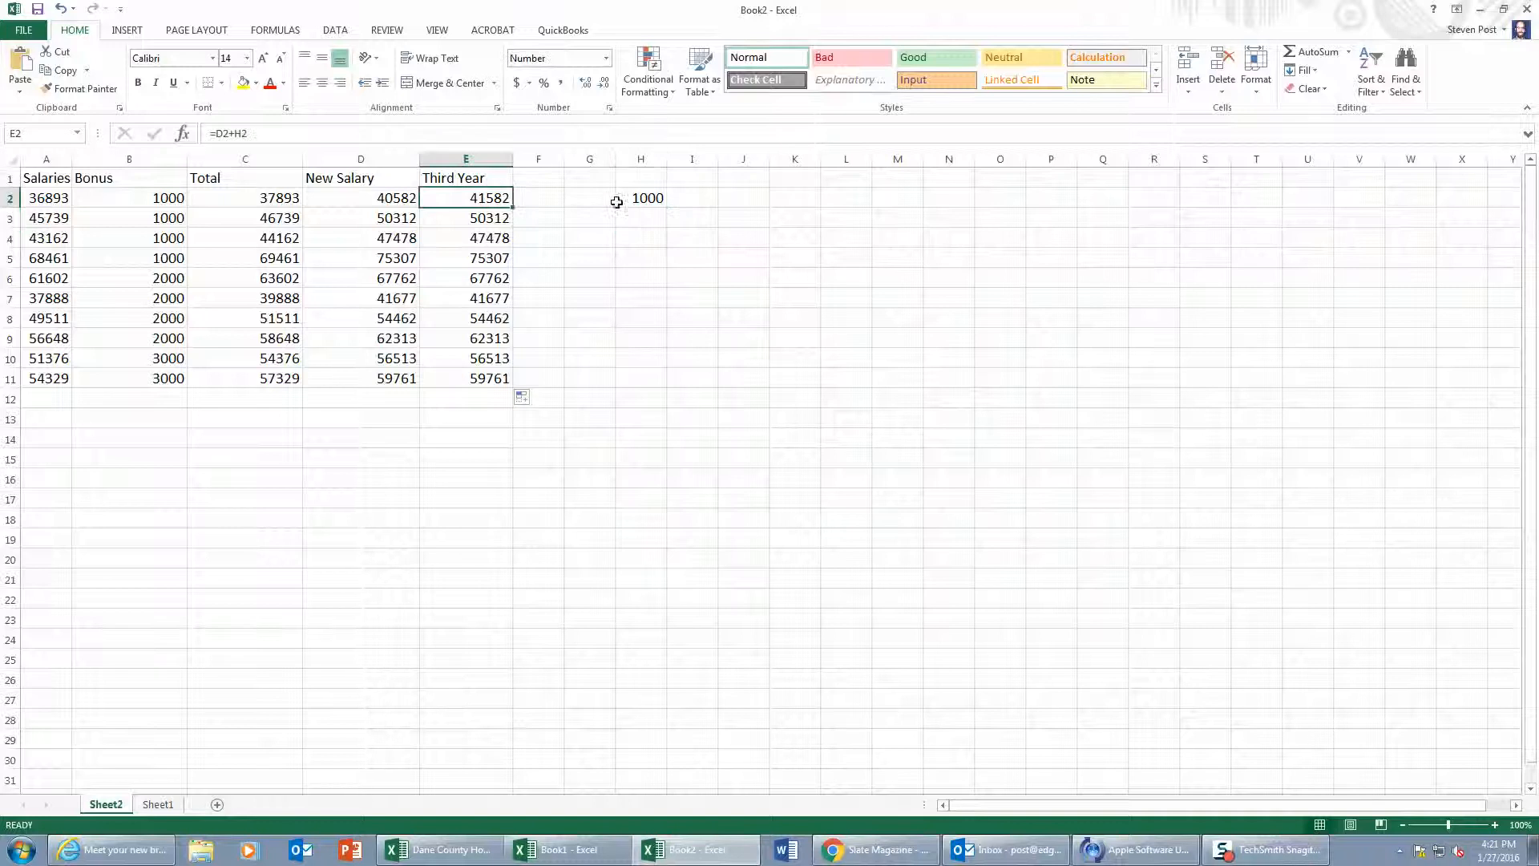
left_click(643, 198)
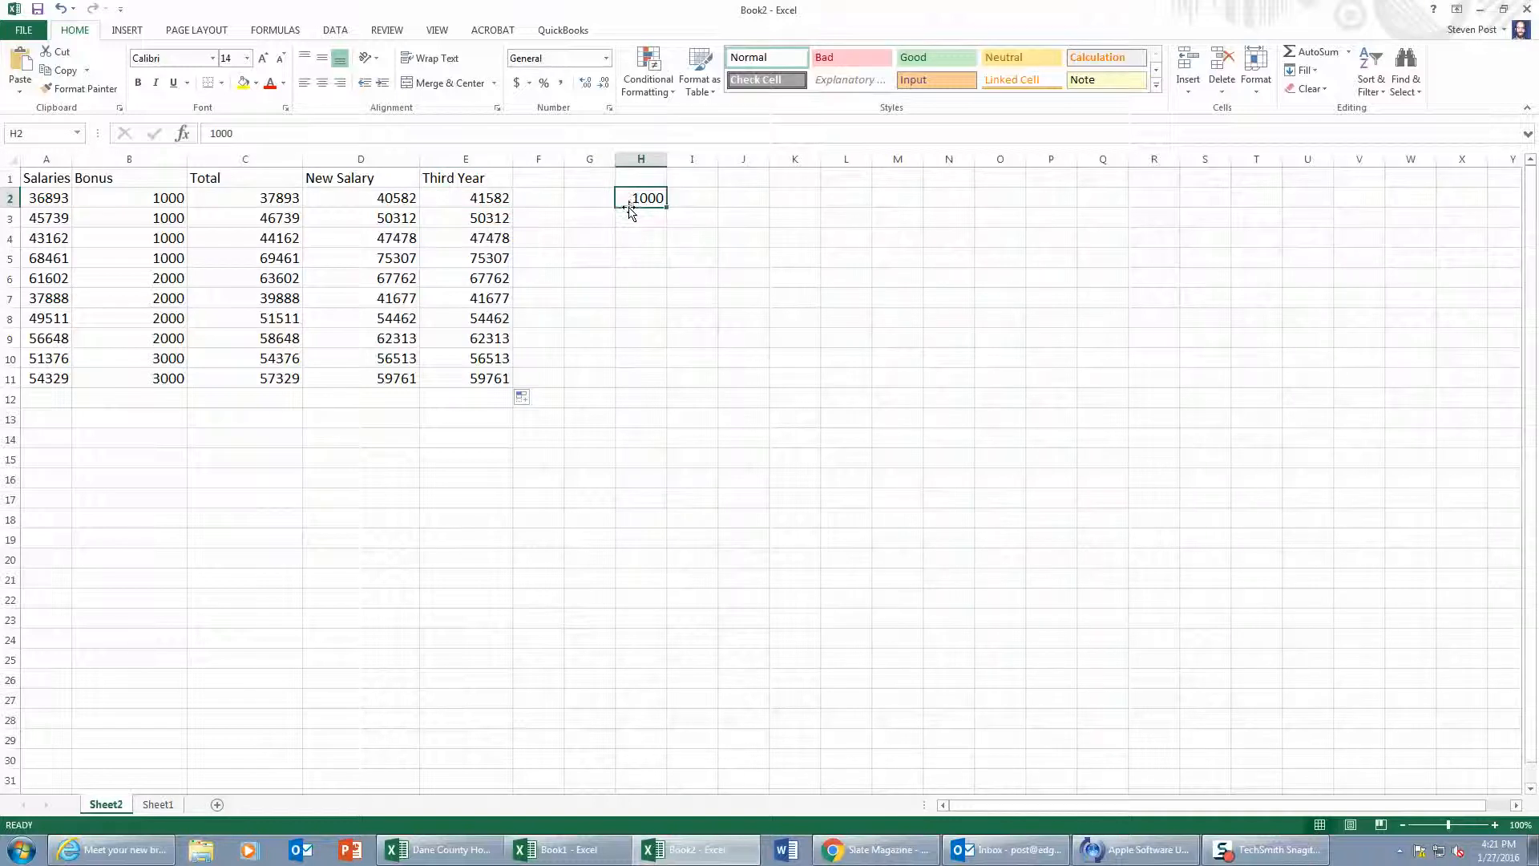
Step: Change the formula in E2 to =D2+$H$2 with an absolute reference and copy it down through E11
left_click(487, 198)
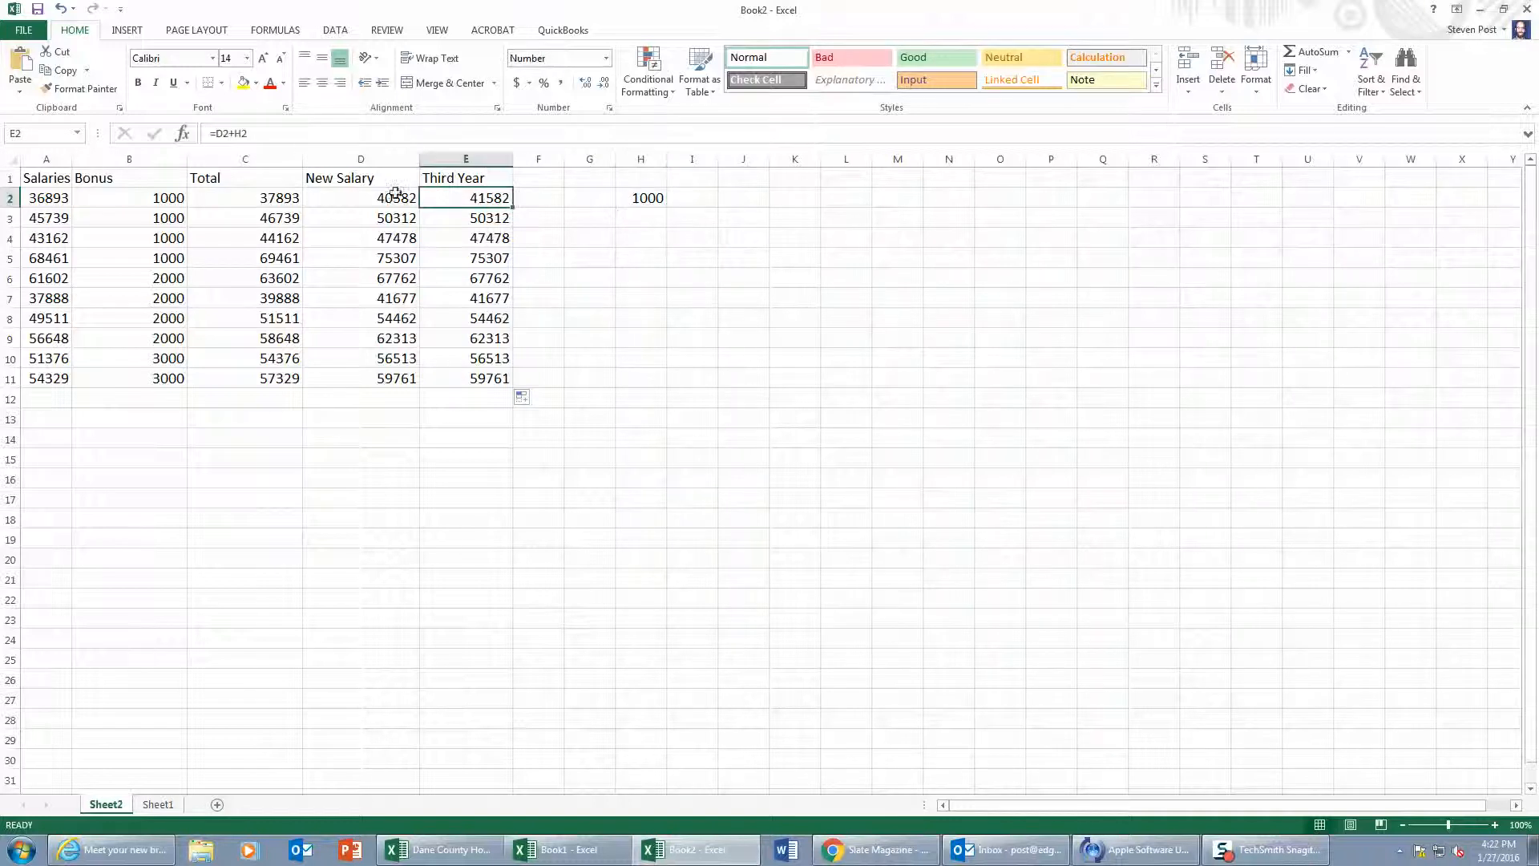
left_click(233, 132)
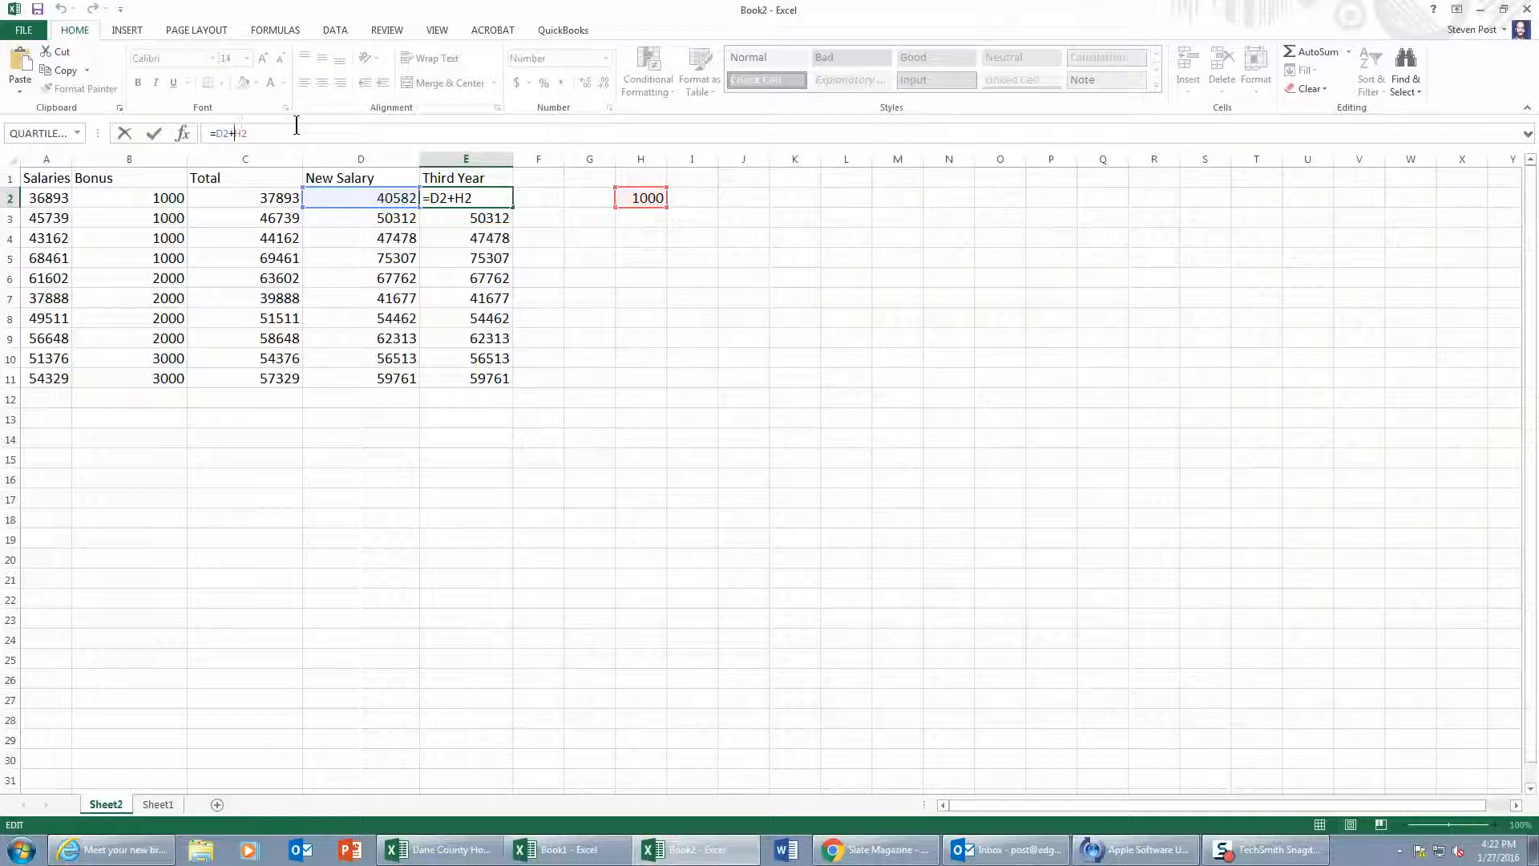
type("$H$")
key("Return")
left_click(472, 196)
left_click_drag(513, 207, 508, 391)
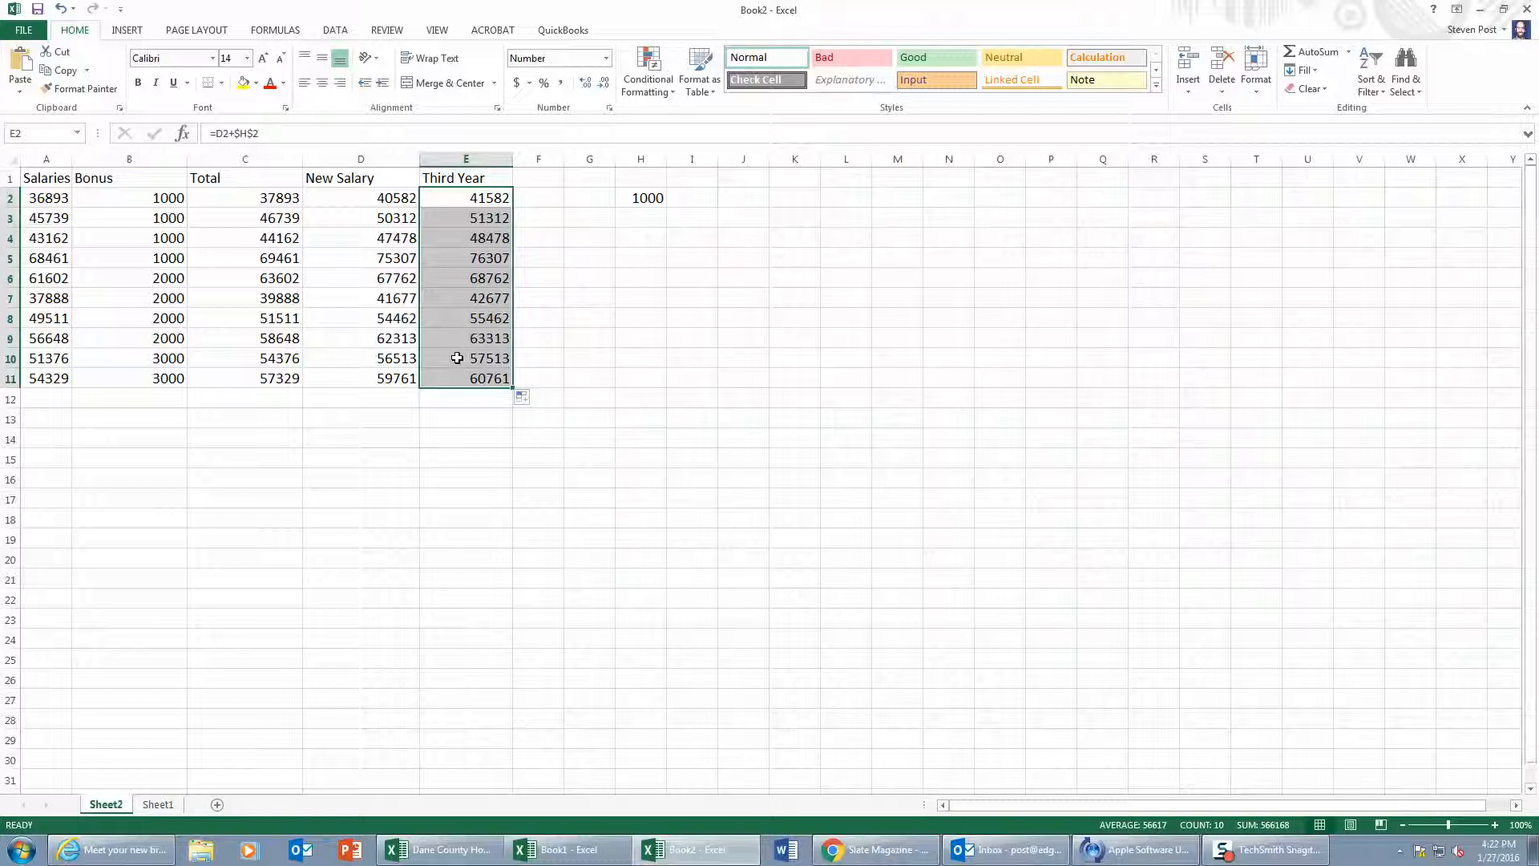
Step: Change the constant in cell H2 to 2000
left_click(640, 290)
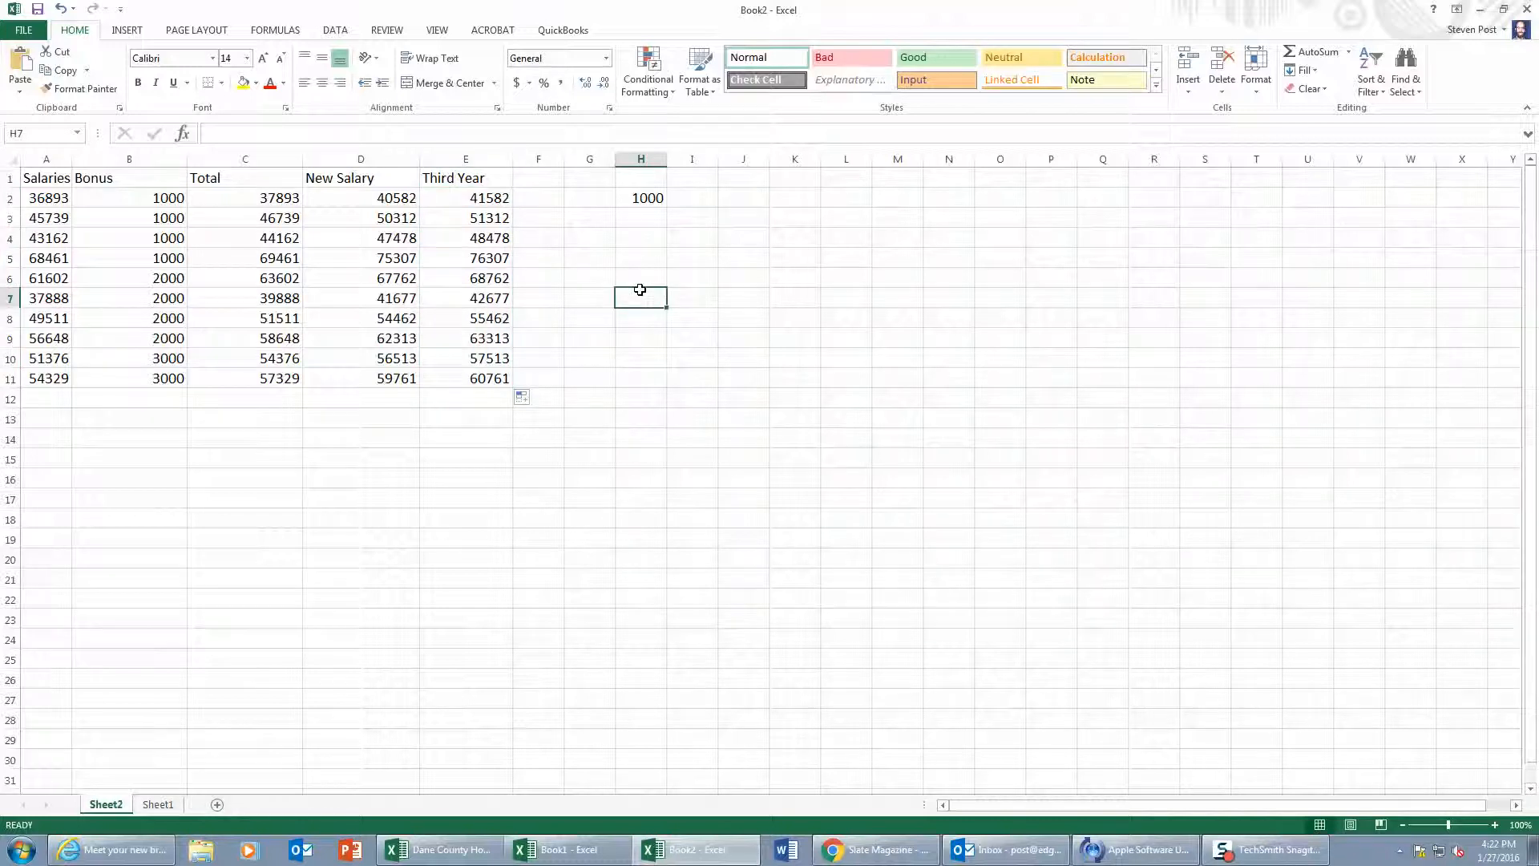
left_click(638, 197)
type("2000")
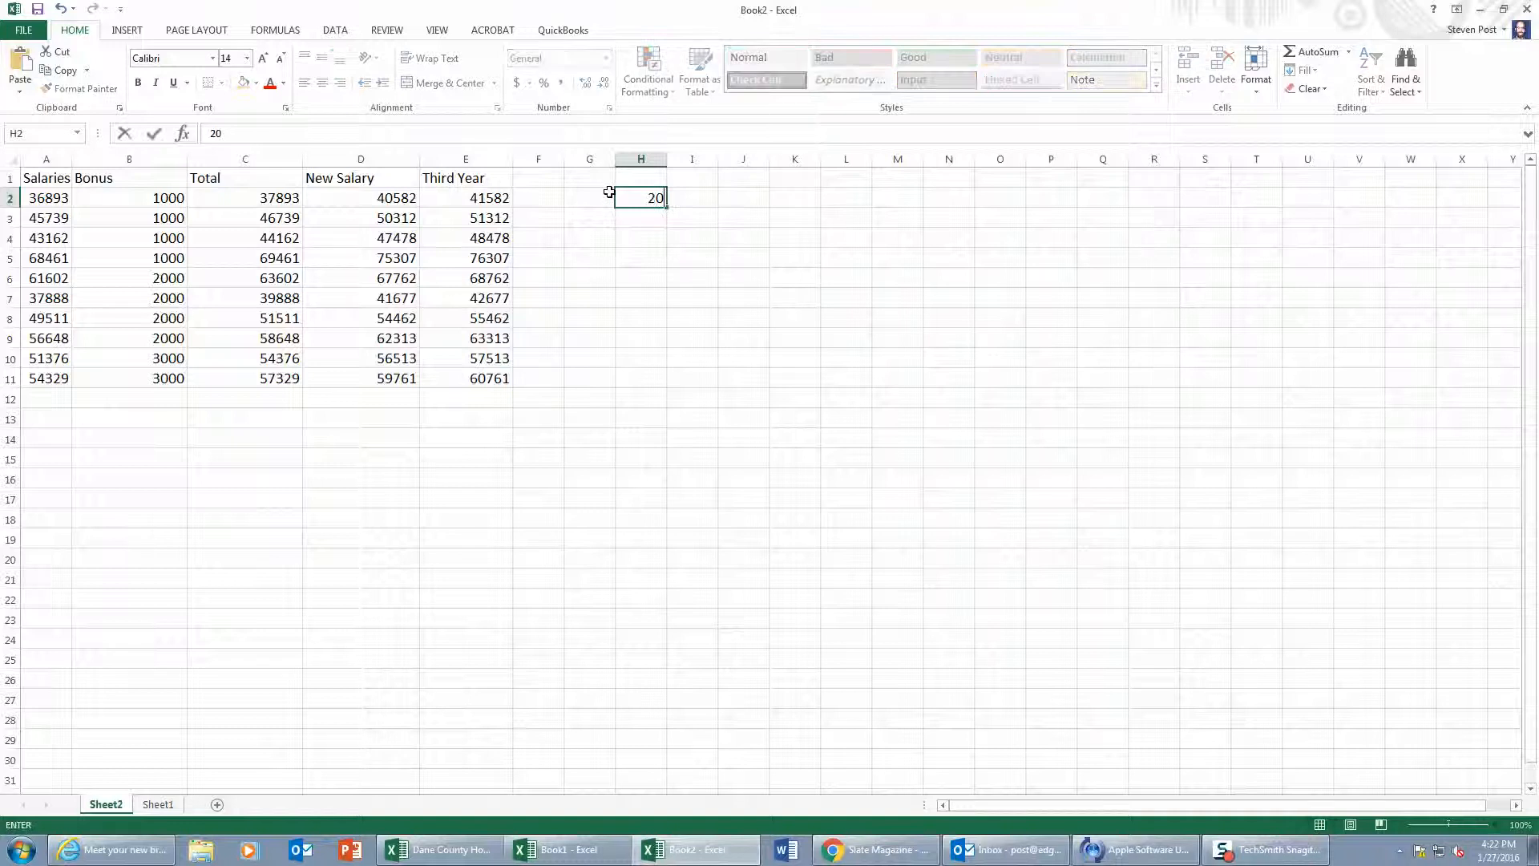
key("Return")
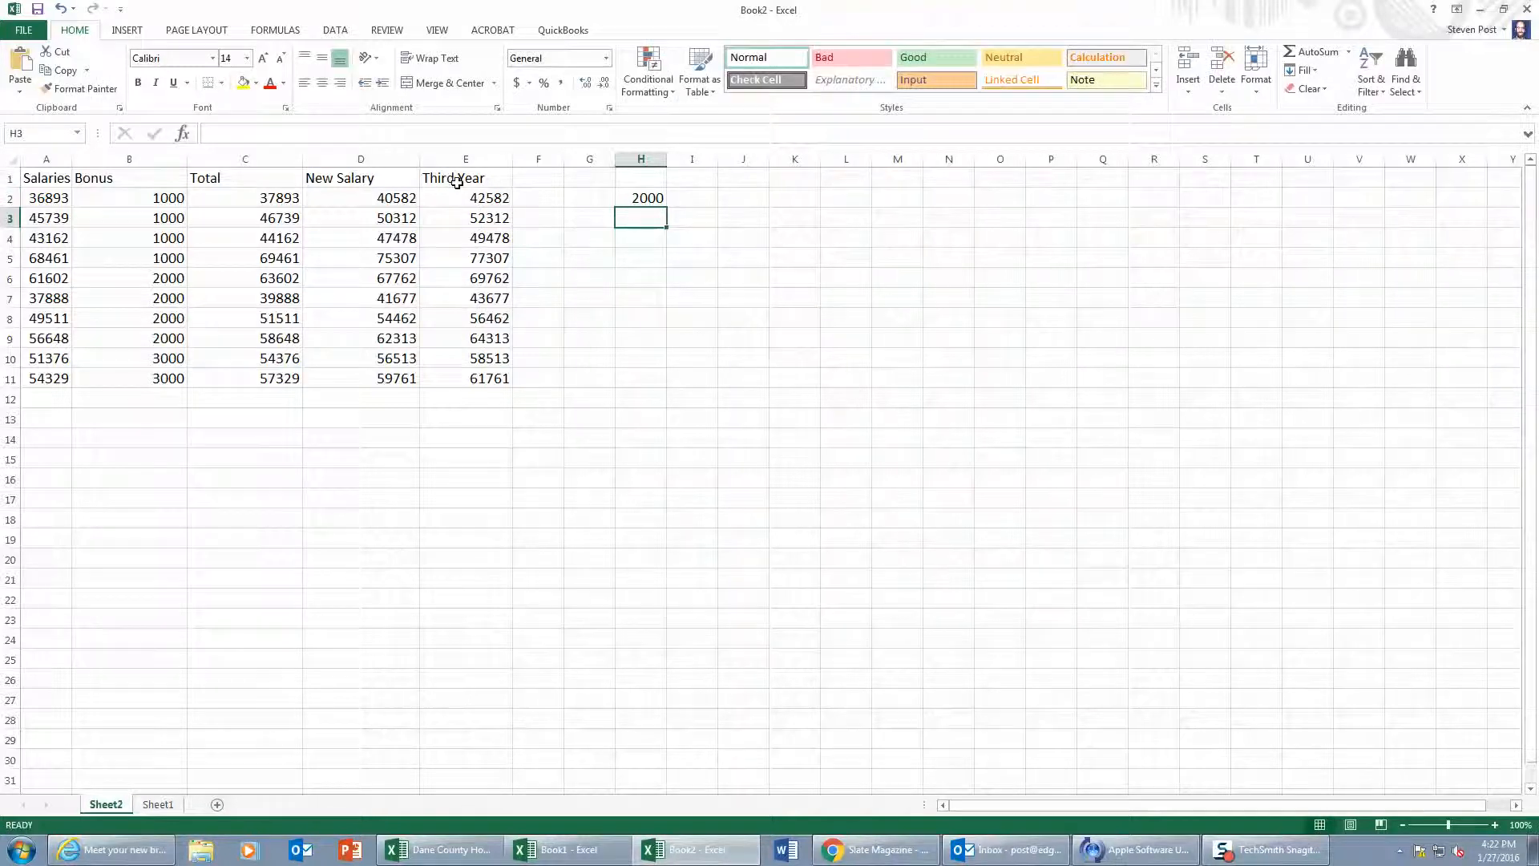
Step: Review the Third Year results in E2 through E11 against the constant in H2 and the formula in E2
left_click(466, 198)
left_click_drag(467, 198, 450, 374)
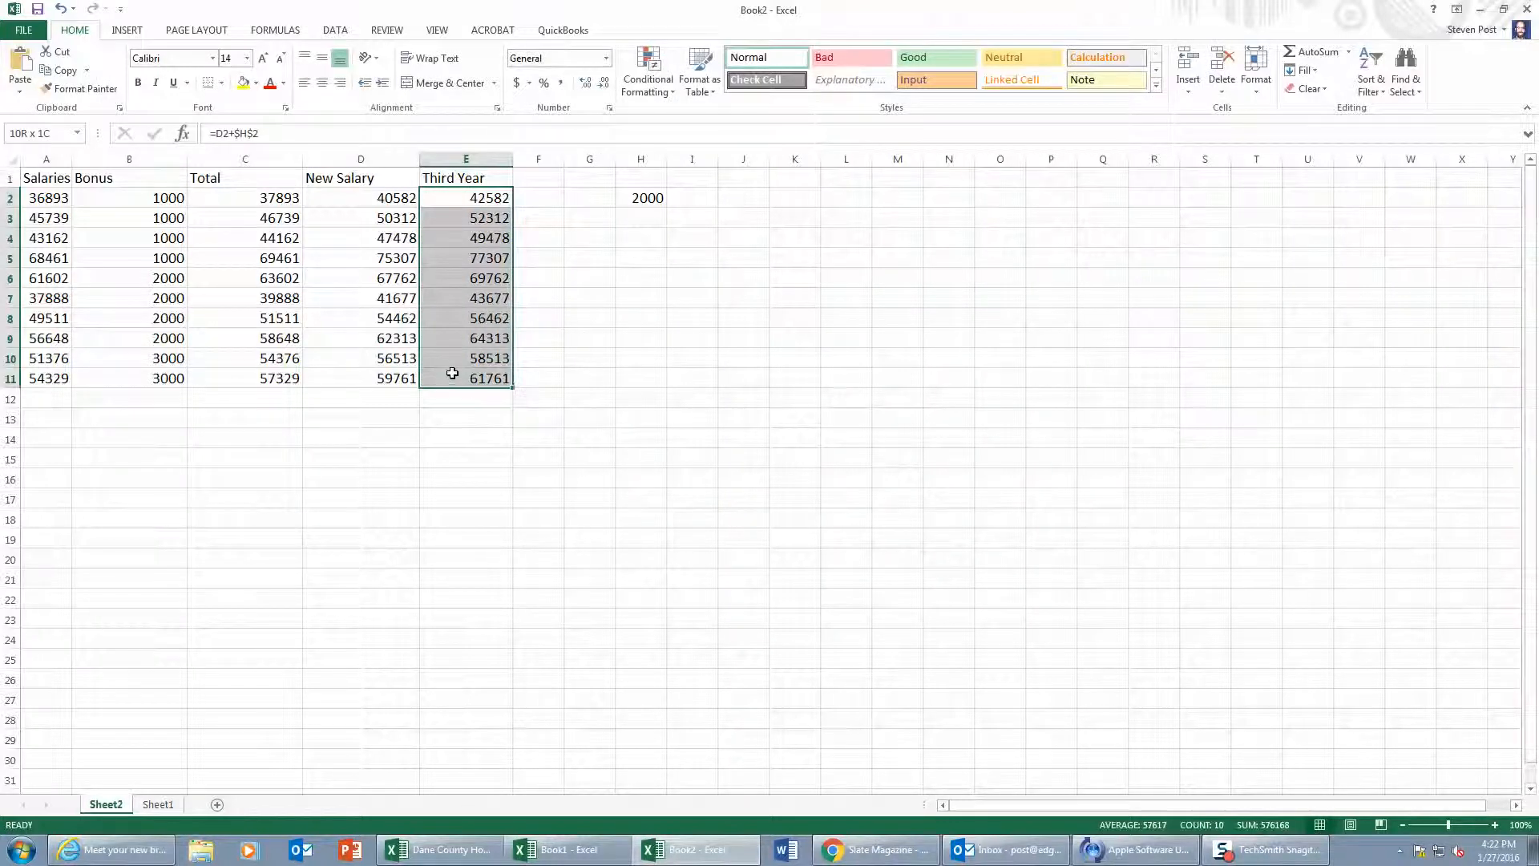
left_click(634, 200)
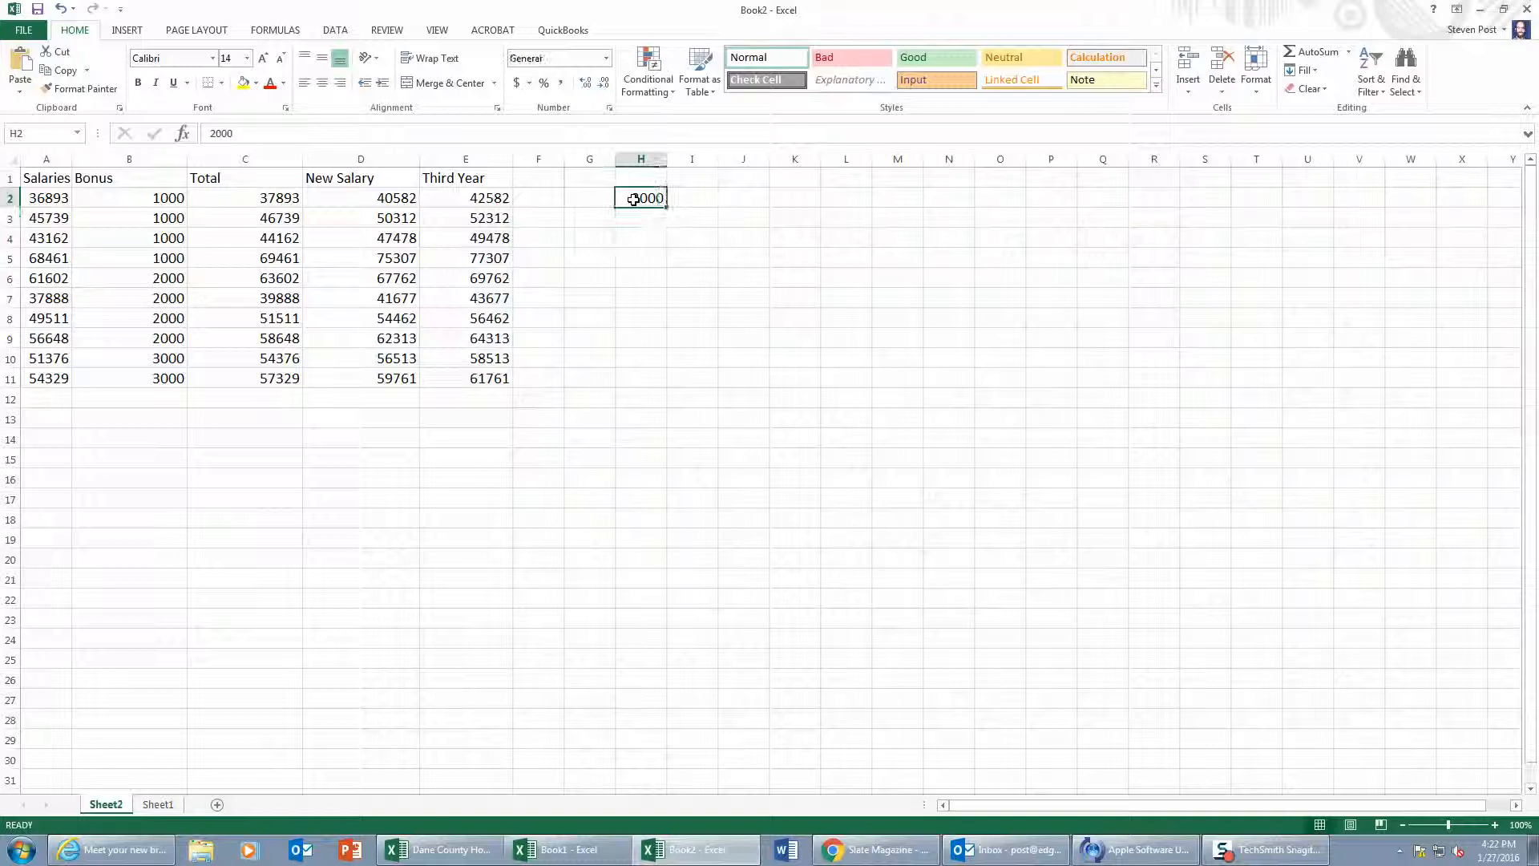
left_click(469, 199)
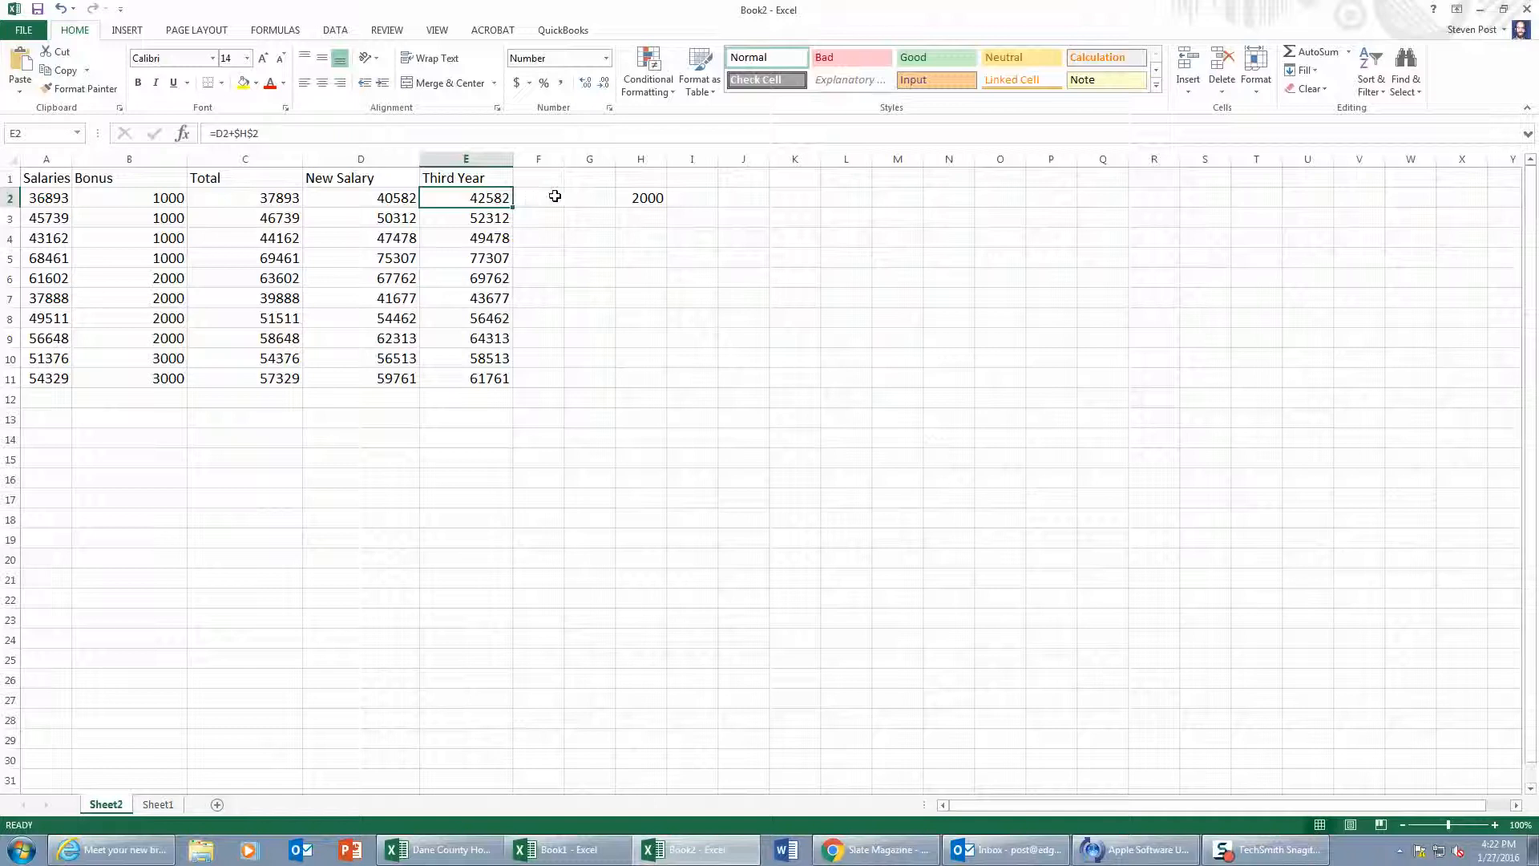
left_click(554, 197)
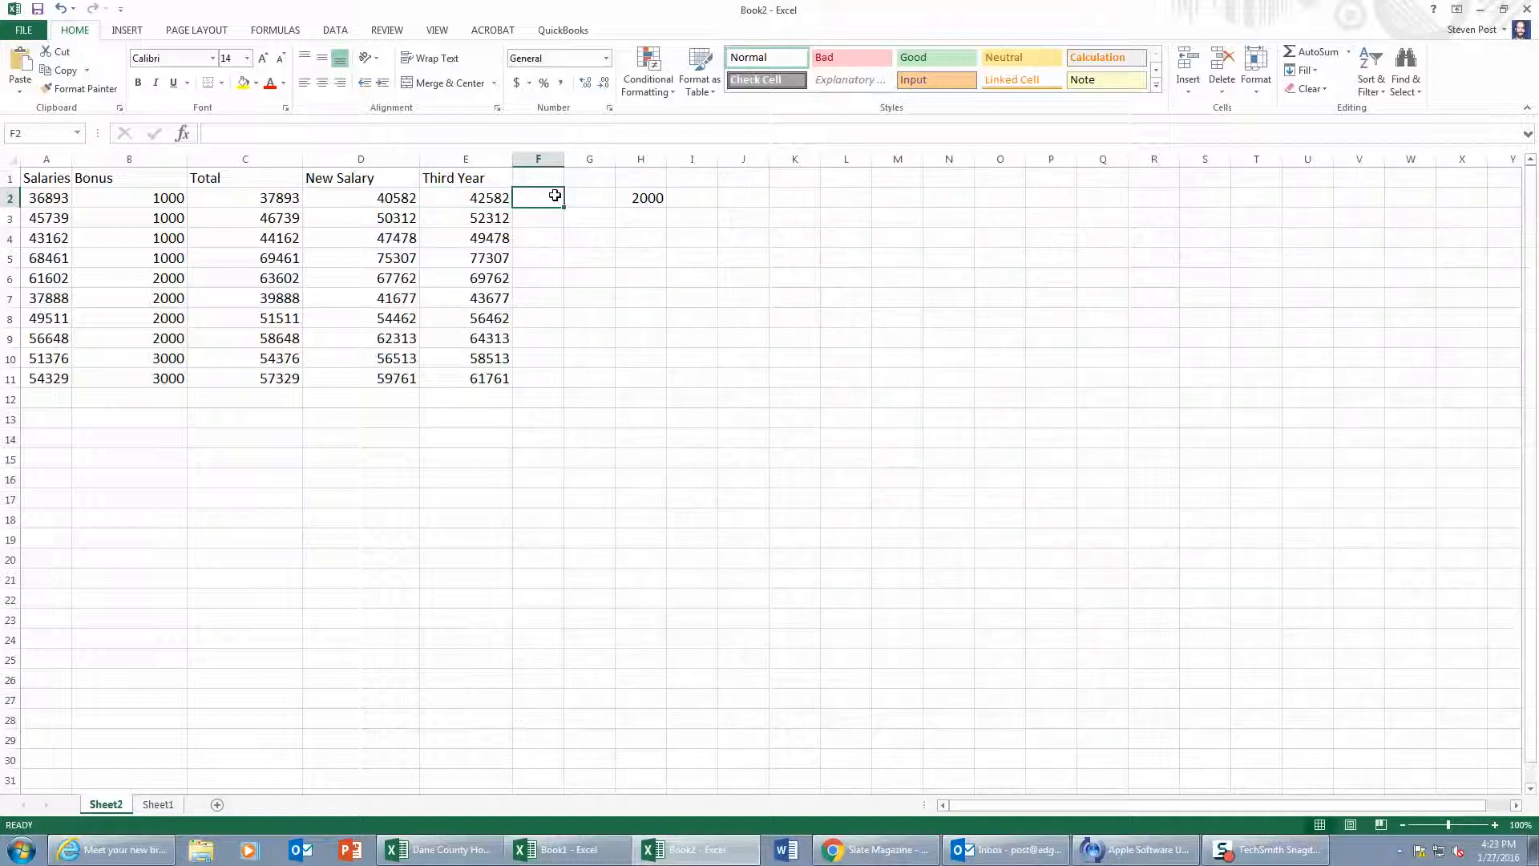